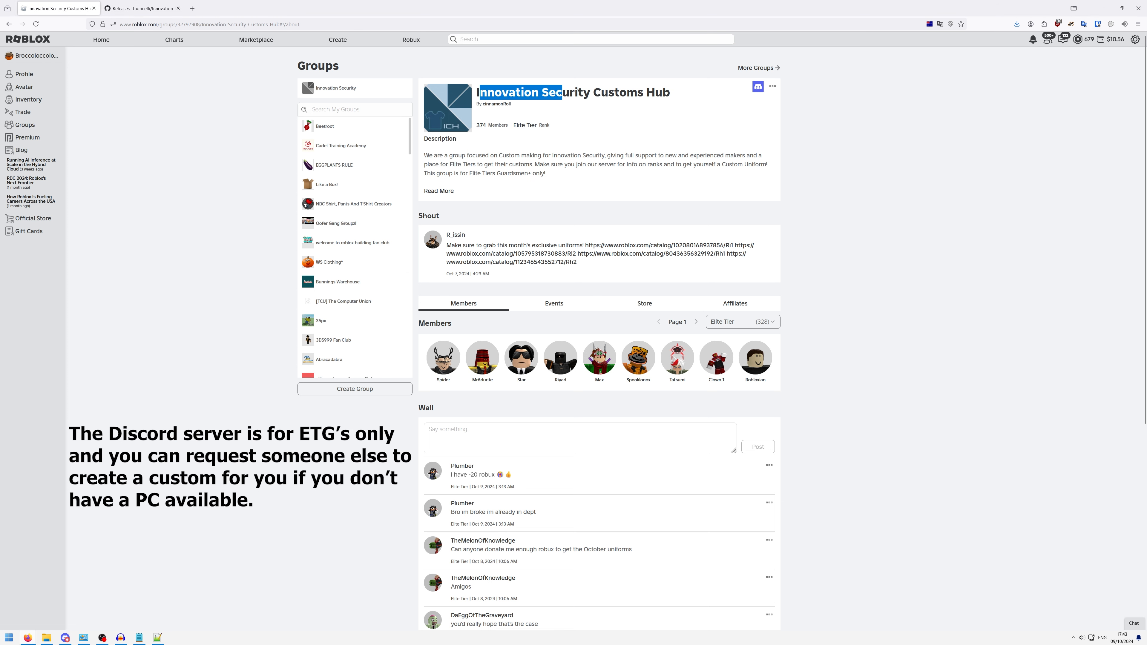
- Expand the full description of the Innovation Security Customs Hub group and read it
left_click(737, 132)
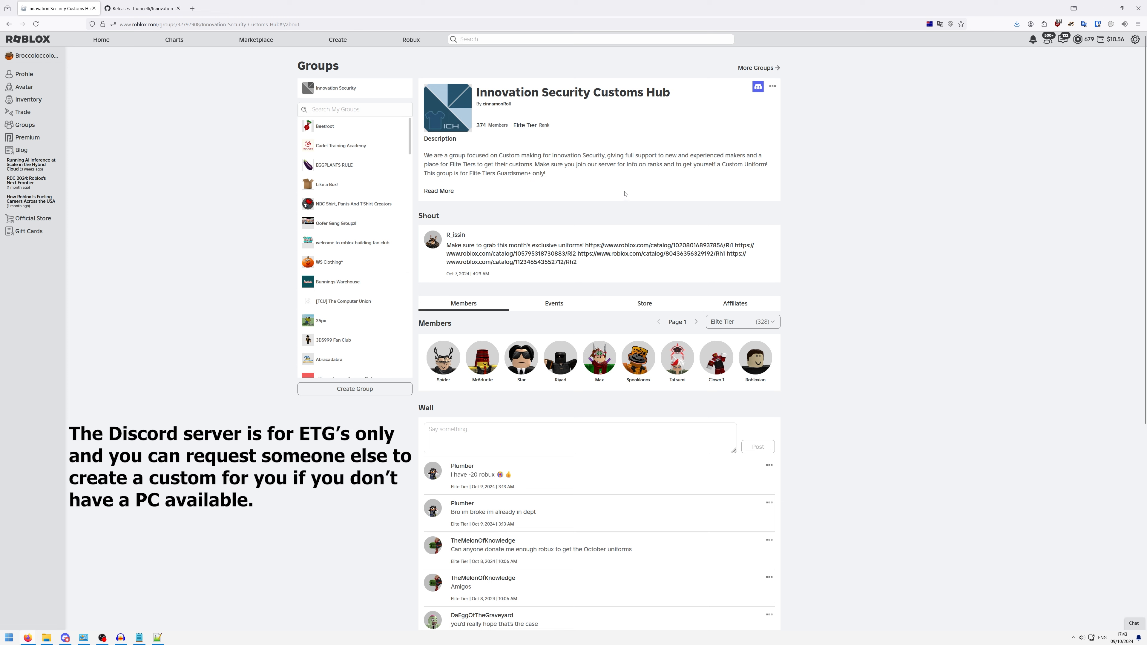
left_click(439, 192)
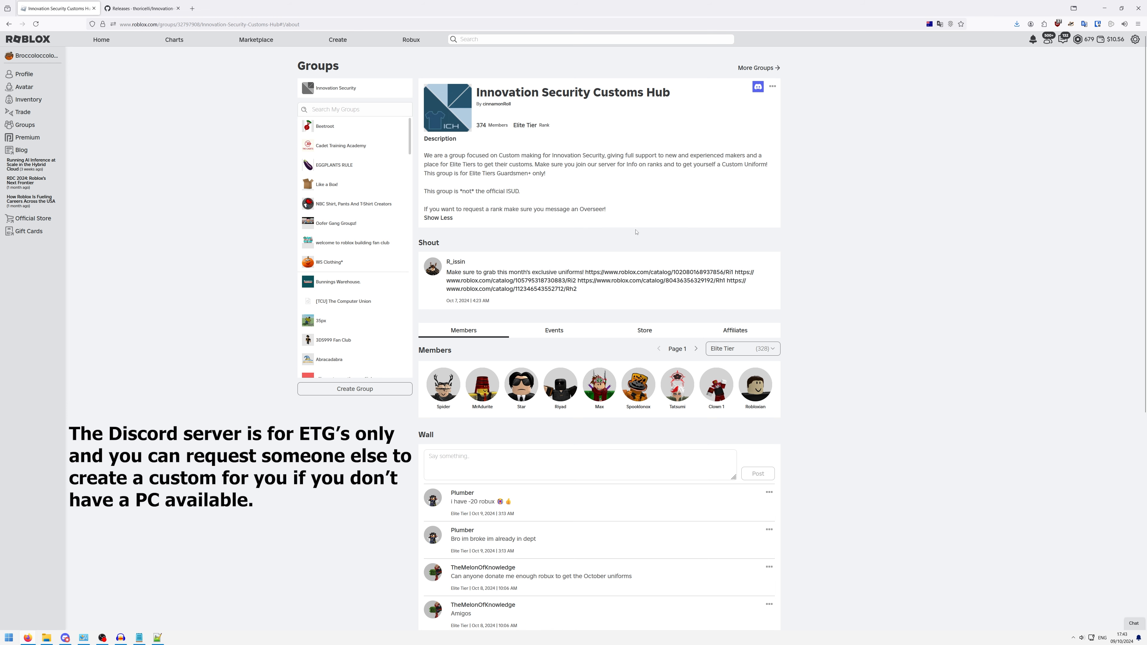
mouse_move(612, 211)
left_mouse_down()
mouse_move(600, 211)
mouse_move(620, 218)
left_mouse_up()
- Switch to the Innovation-Uniform-Editor GitHub repository and examine the README's current and upcoming feature lists
key("ctrl+Tab")
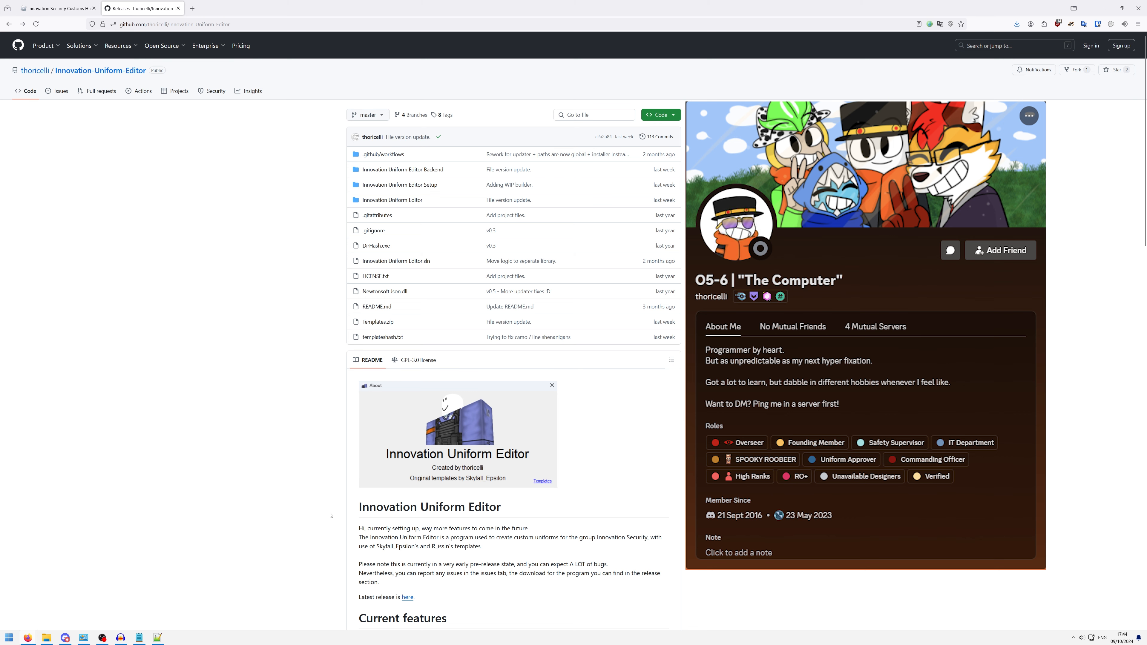
scroll(330, 515, "down", 1)
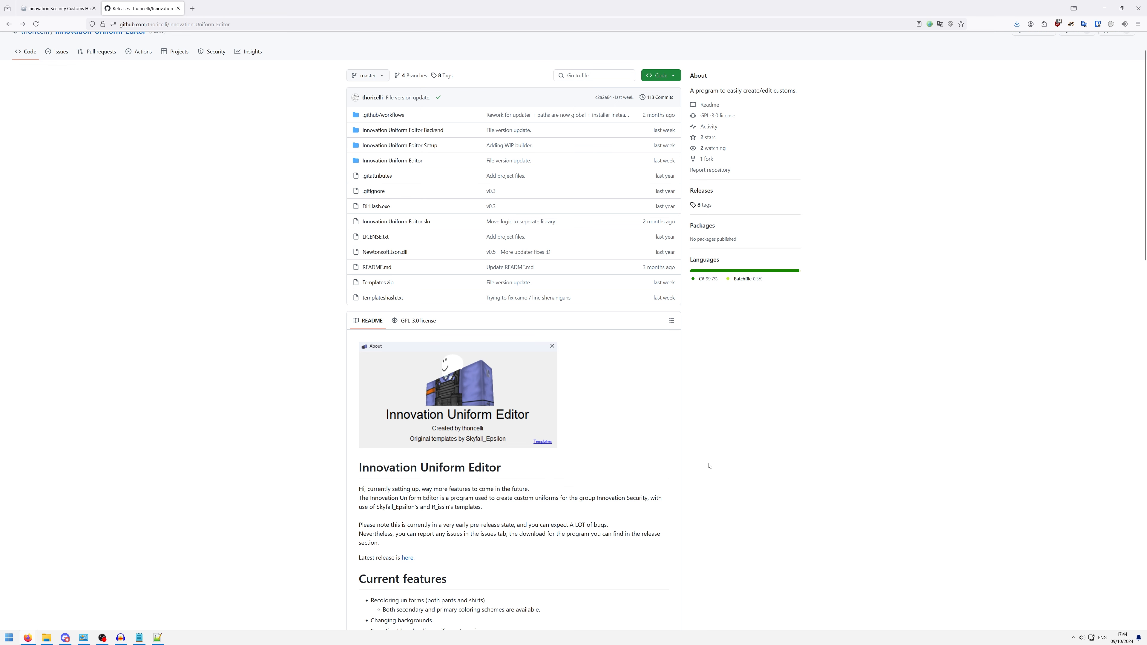
scroll(527, 484, "up", 1)
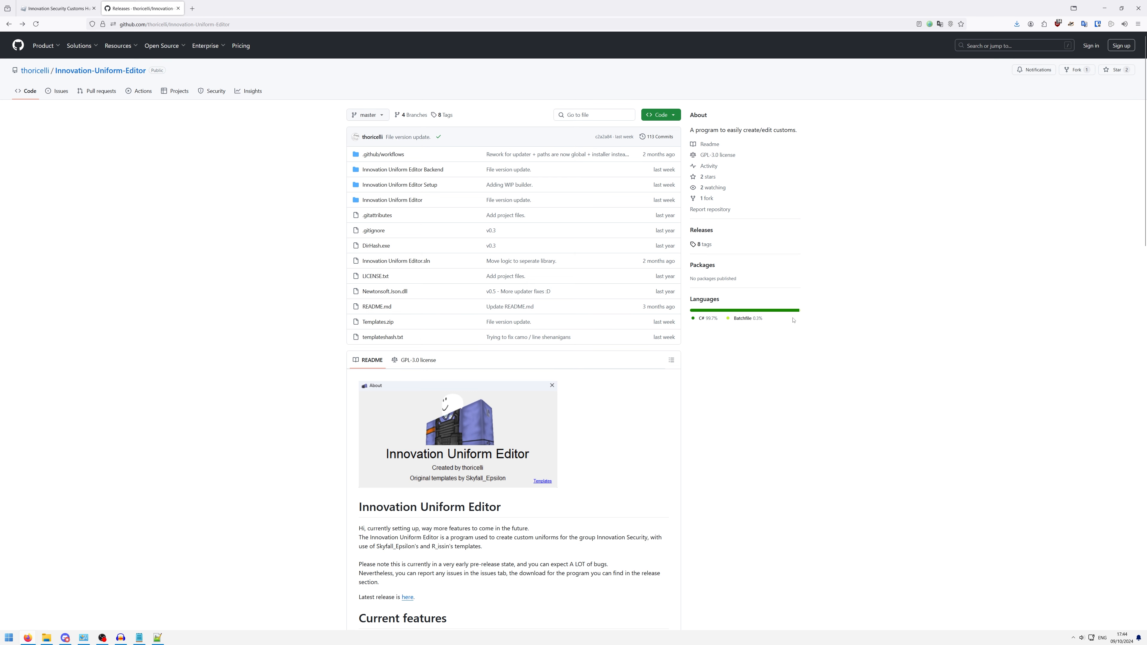
scroll(393, 335, "down", 5)
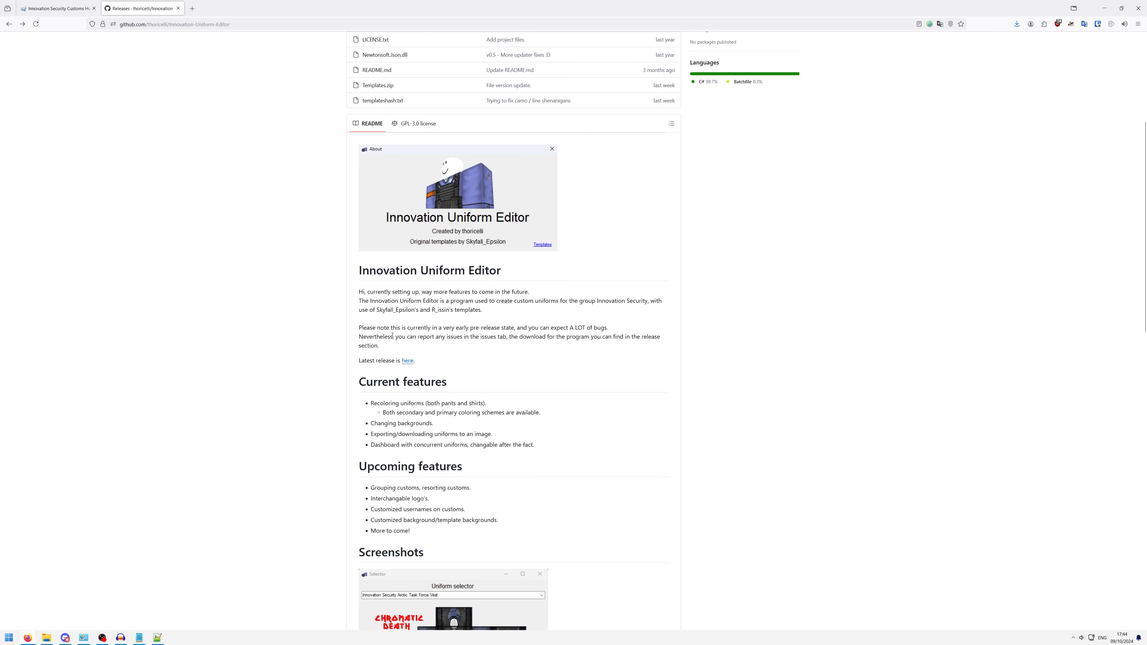
scroll(393, 336, "down", 3)
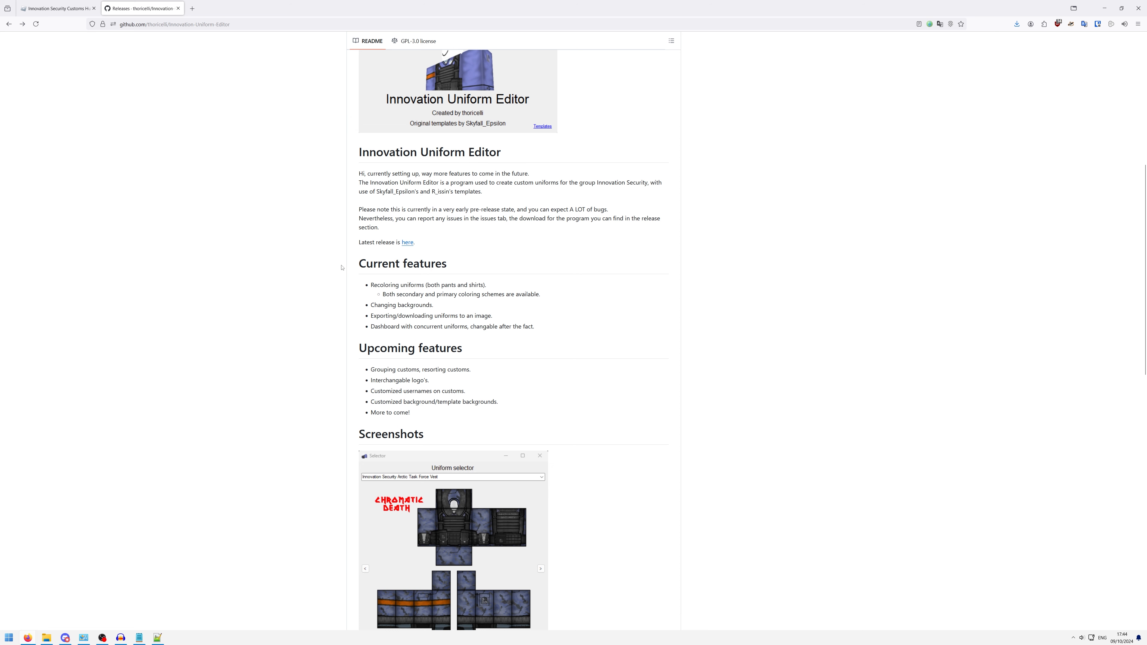
left_click_drag(353, 264, 559, 333)
left_click(371, 348)
scroll(372, 347, "down", 2)
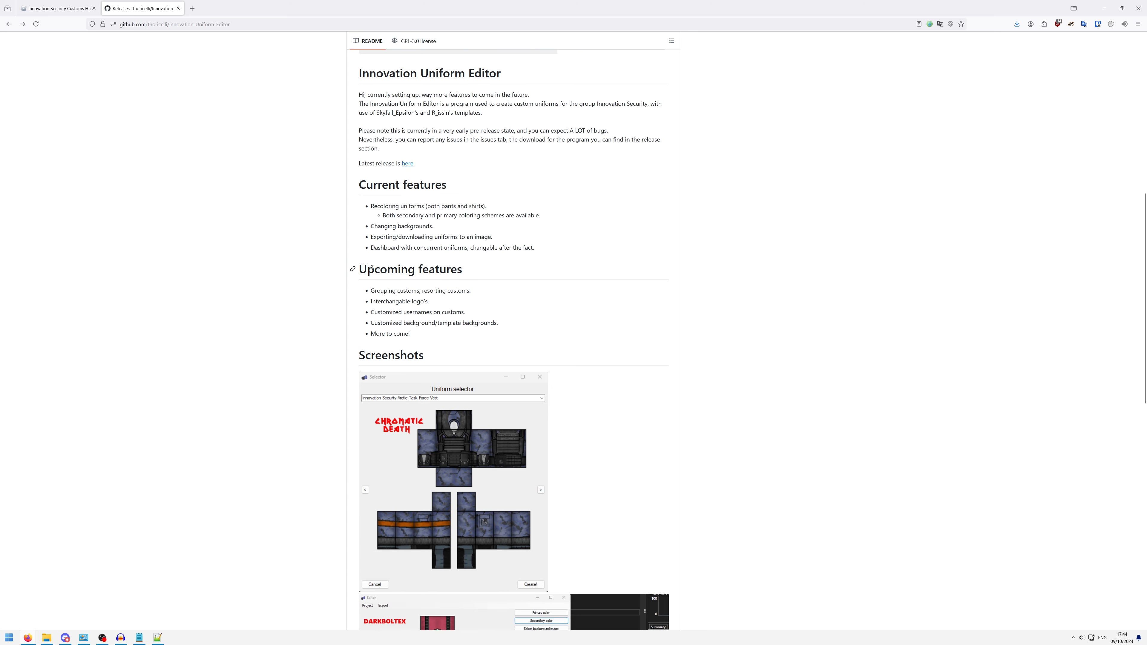
left_click_drag(366, 184, 523, 249)
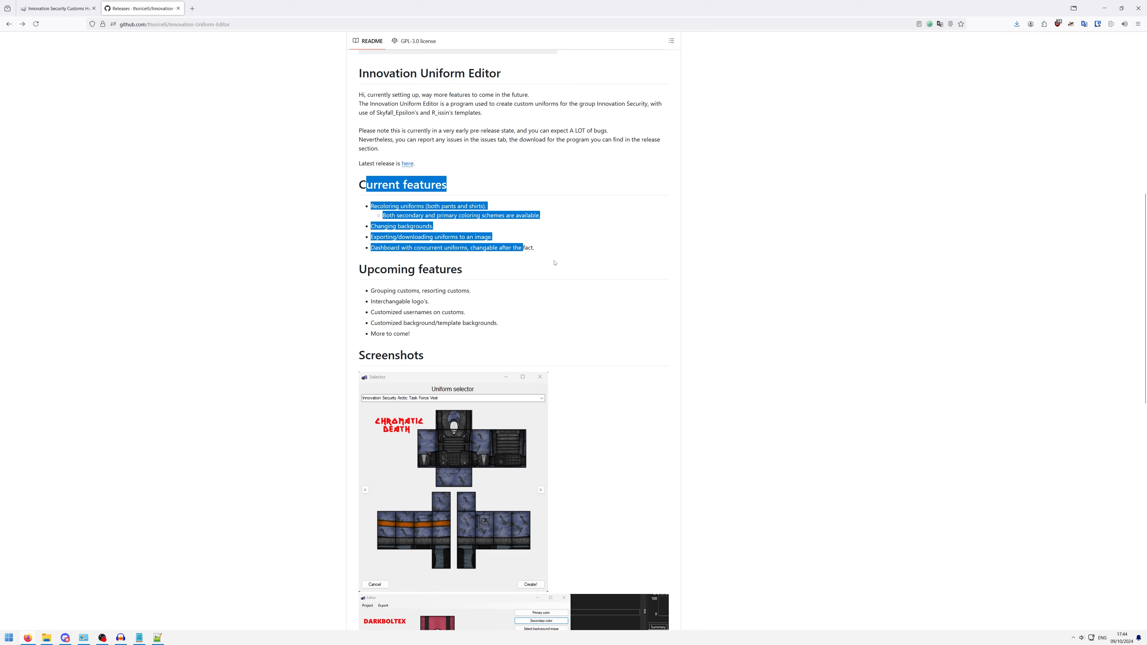
left_click_drag(367, 270, 583, 335)
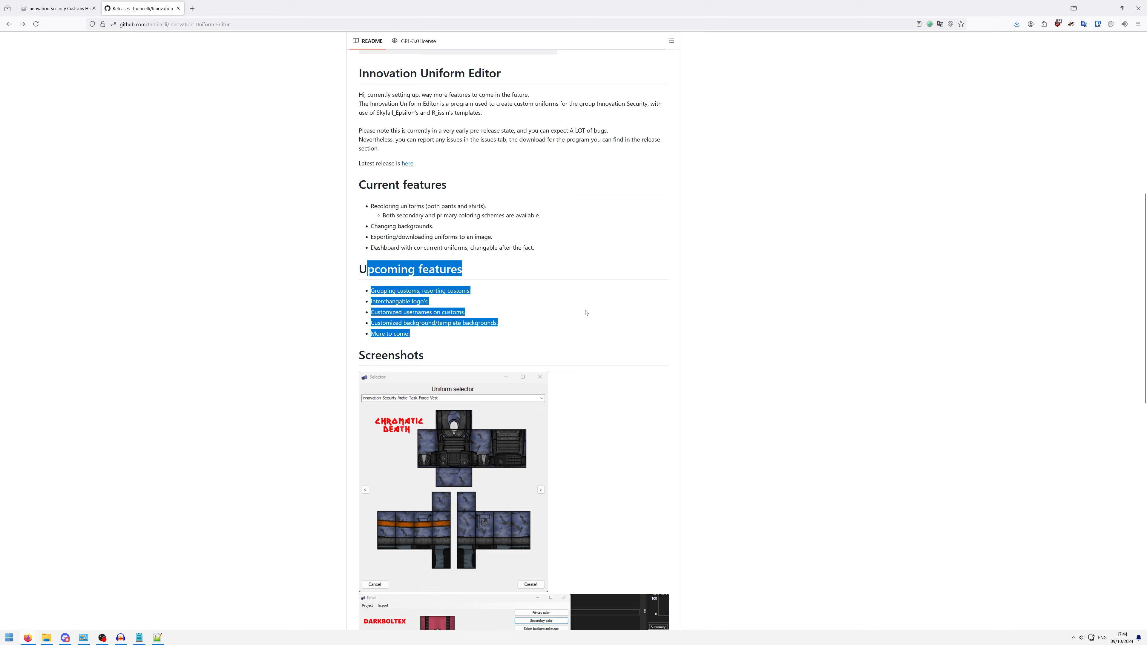
left_click(605, 381)
- Read the README's introduction about the templates used and the note on the program's pre-release state
scroll(604, 381, "down", 10)
scroll(538, 414, "up", 20)
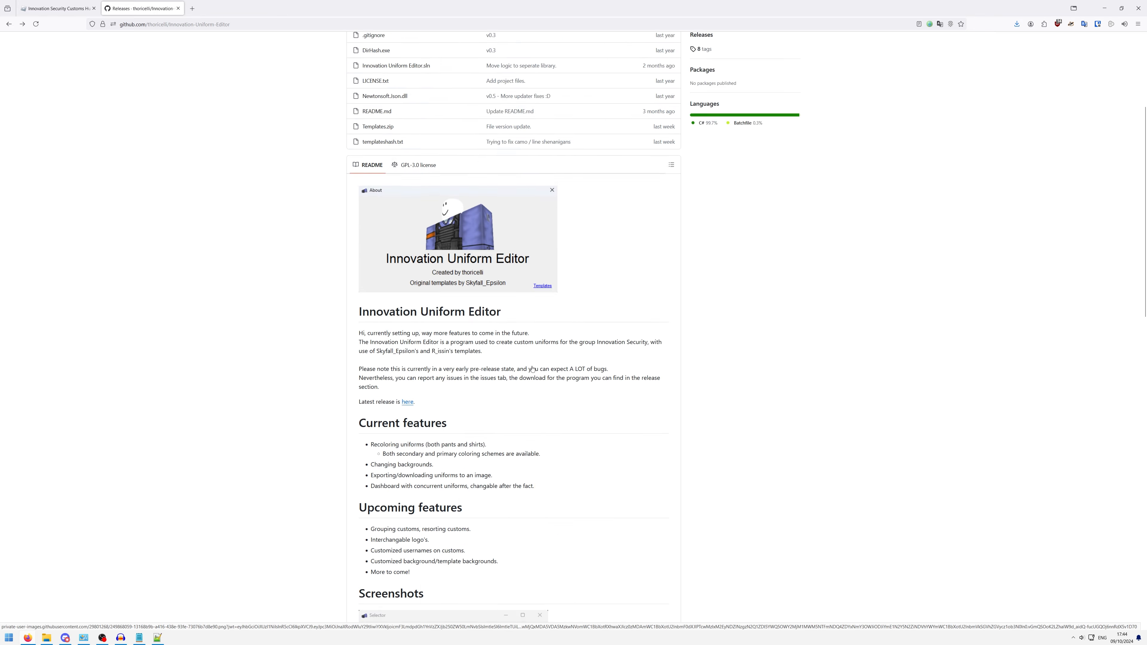
scroll(538, 414, "down", 1)
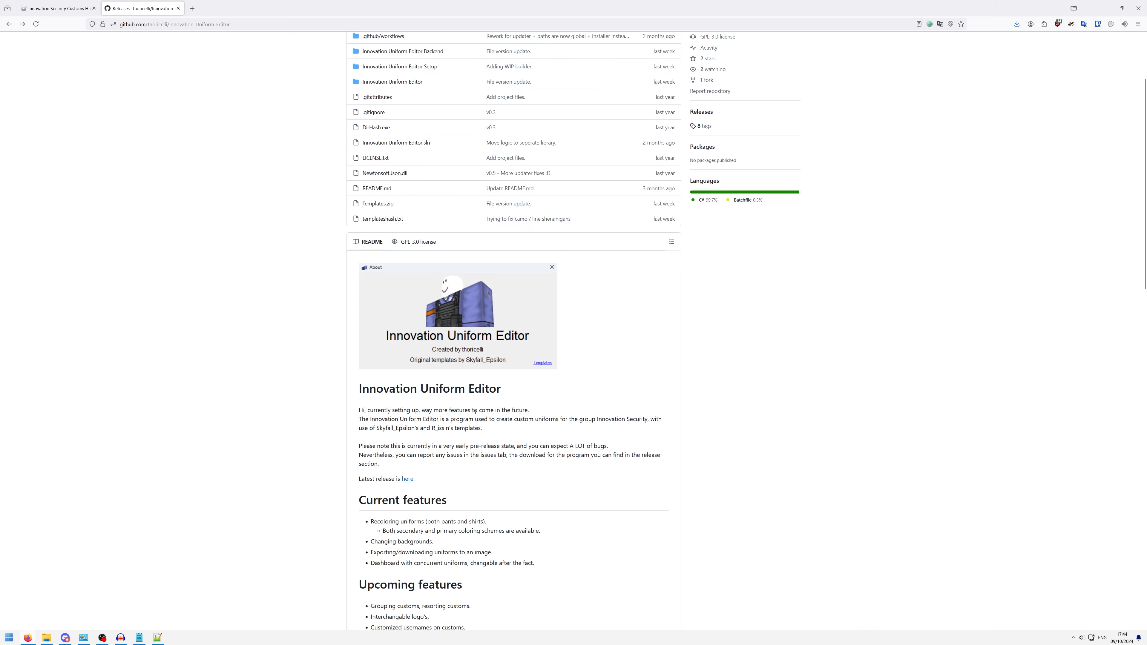
left_click_drag(376, 428, 495, 437)
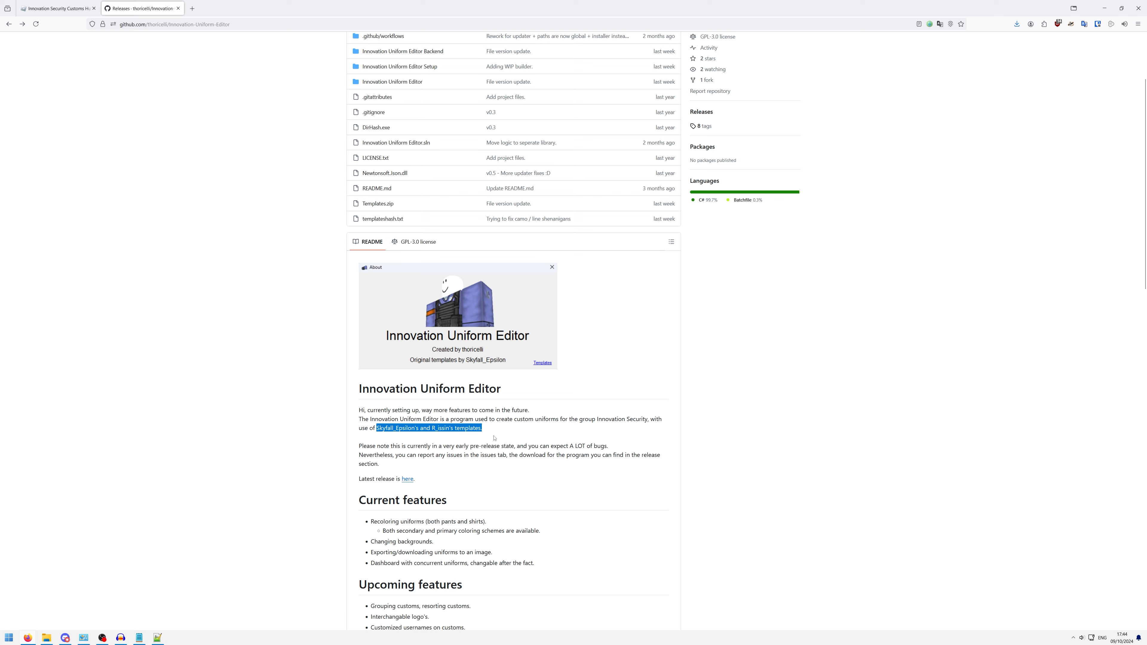
left_click_drag(377, 428, 630, 443)
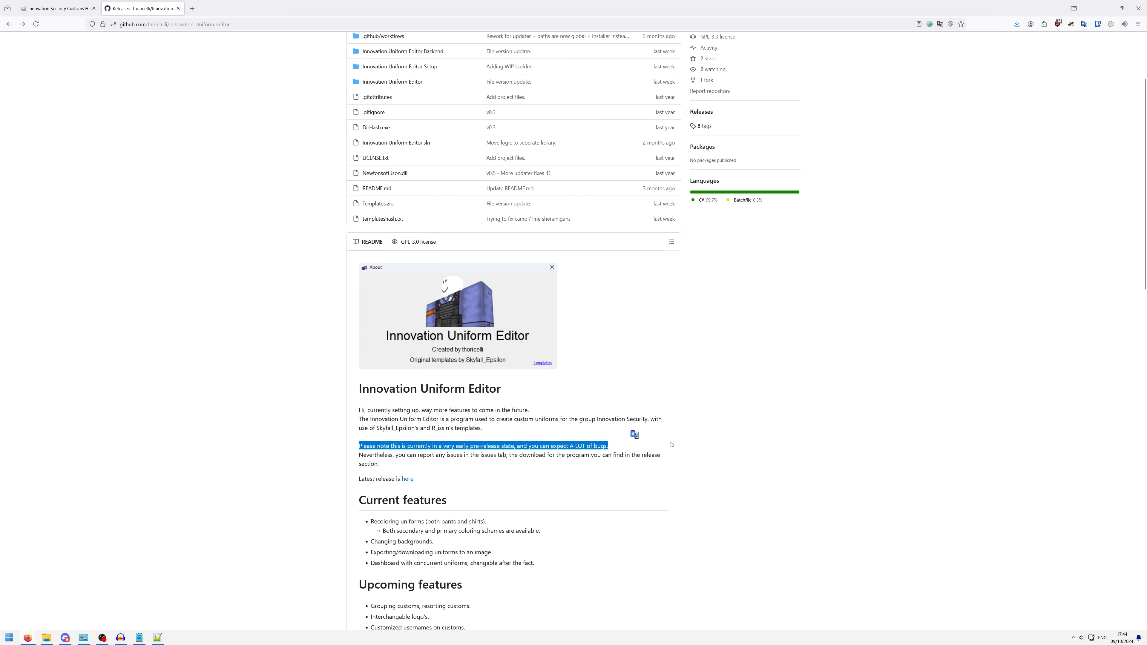
scroll(668, 441, "up", 3)
left_click(766, 466)
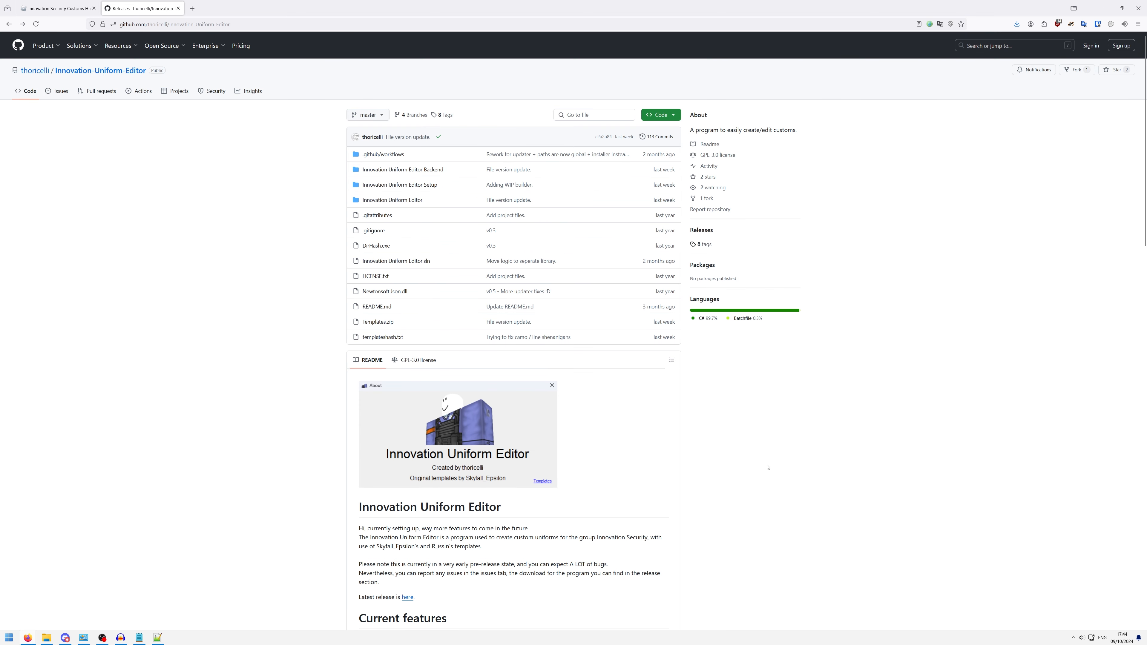
- Download Innovation.Uniform.Editor.Setup.msi from the assets of the pre-release_v0.7.0 release and save the file
left_click(704, 232)
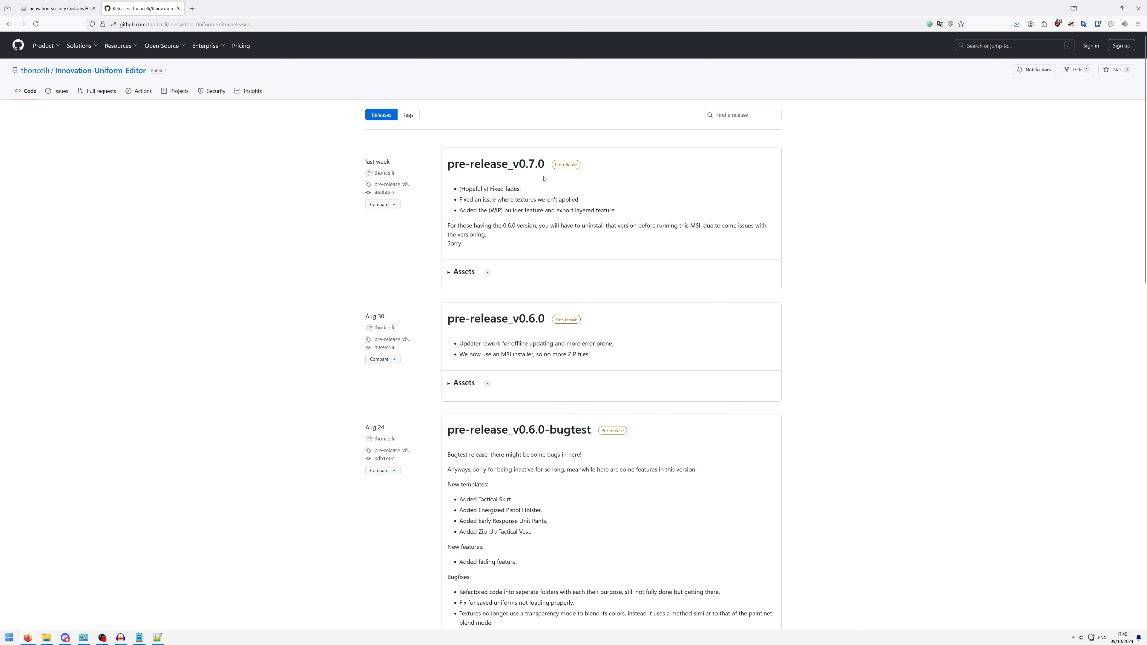
left_click(452, 276)
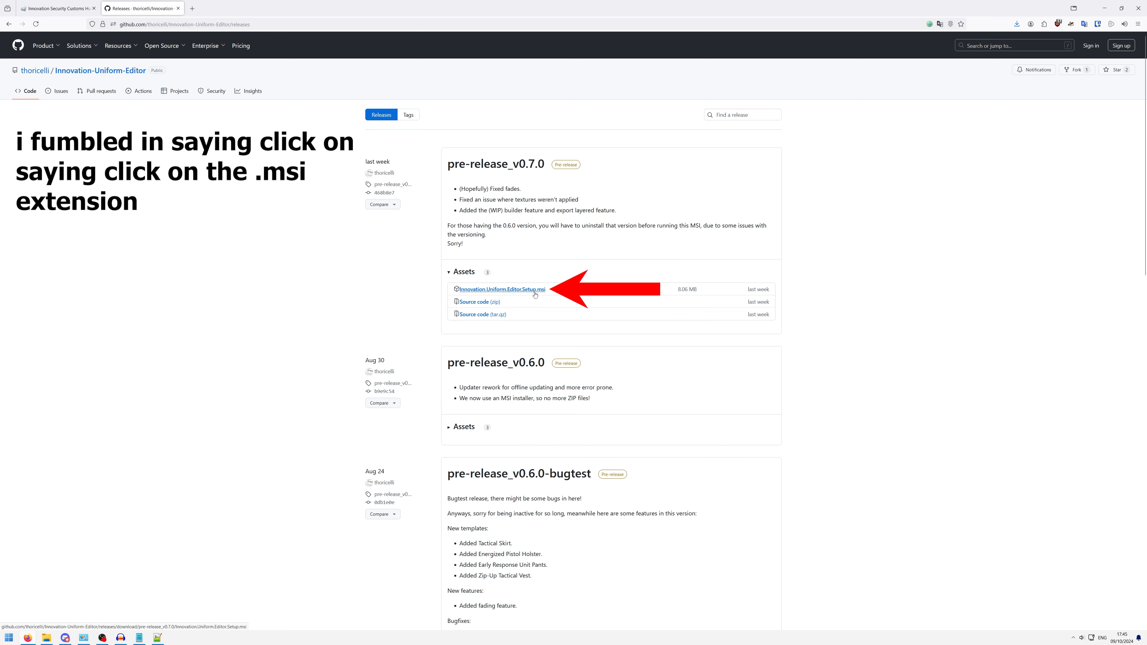
left_click(535, 294)
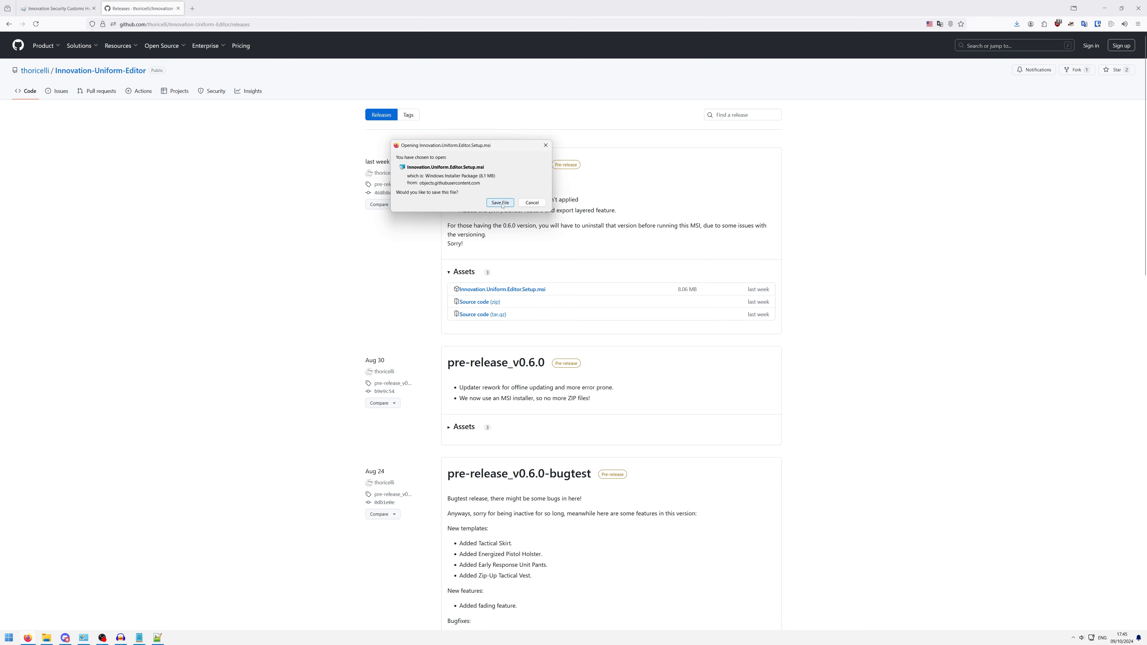
left_click(508, 205)
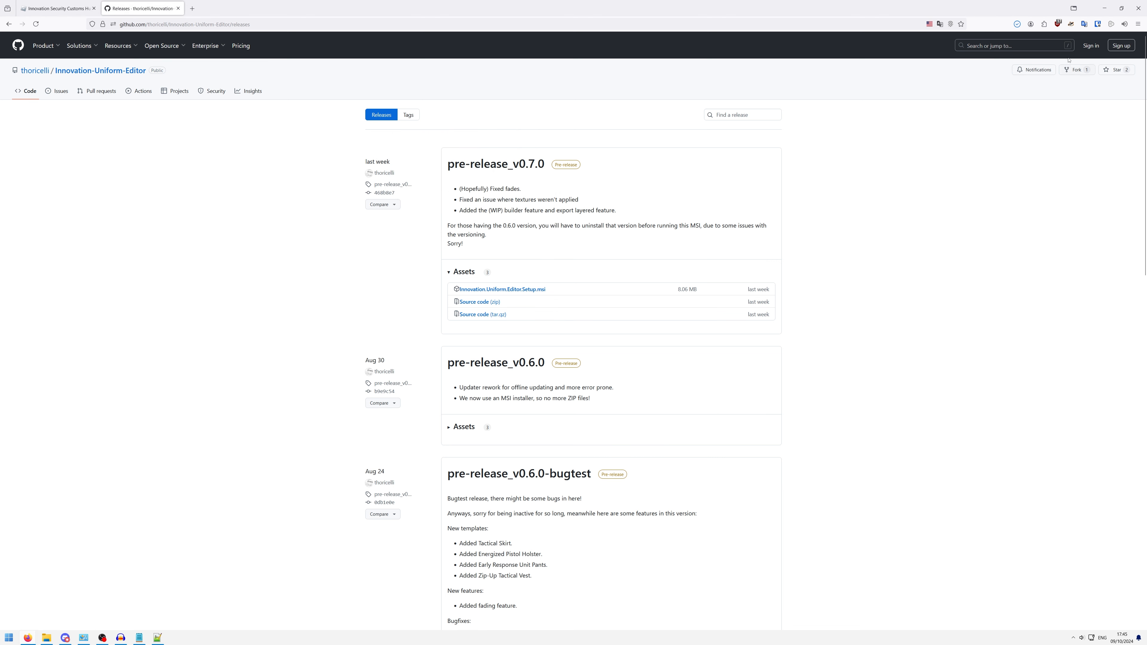
- Launch the downloaded Innovation.Uniform.Editor.Setup.msi and allow it to run despite the Windows SmartScreen block
left_click(1017, 25)
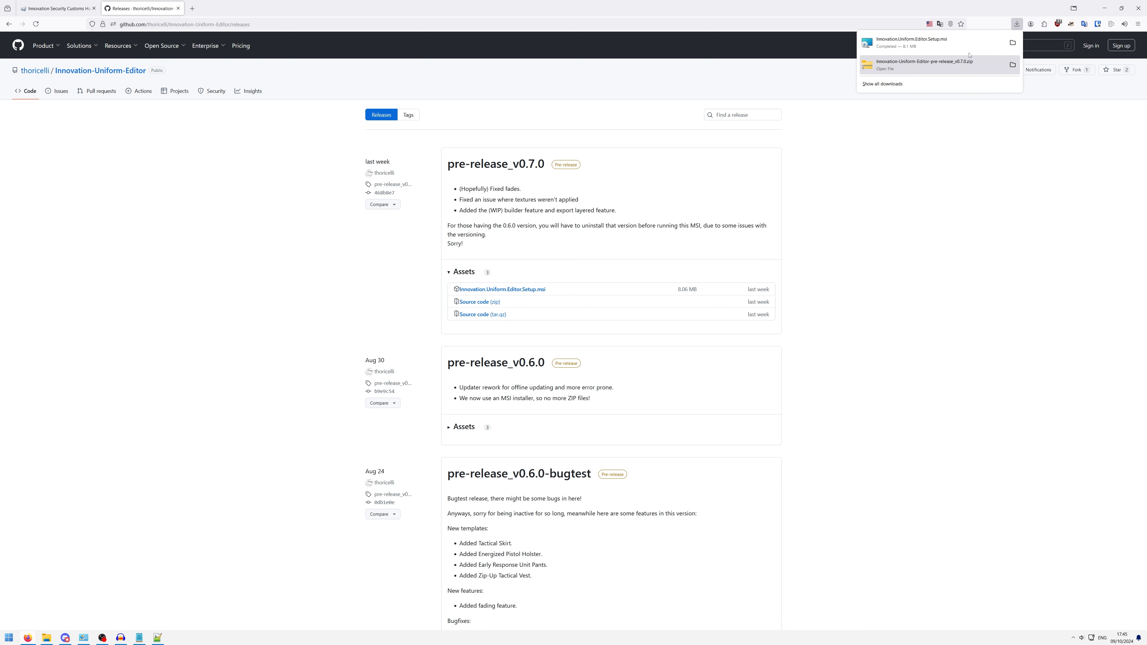
left_click(918, 42)
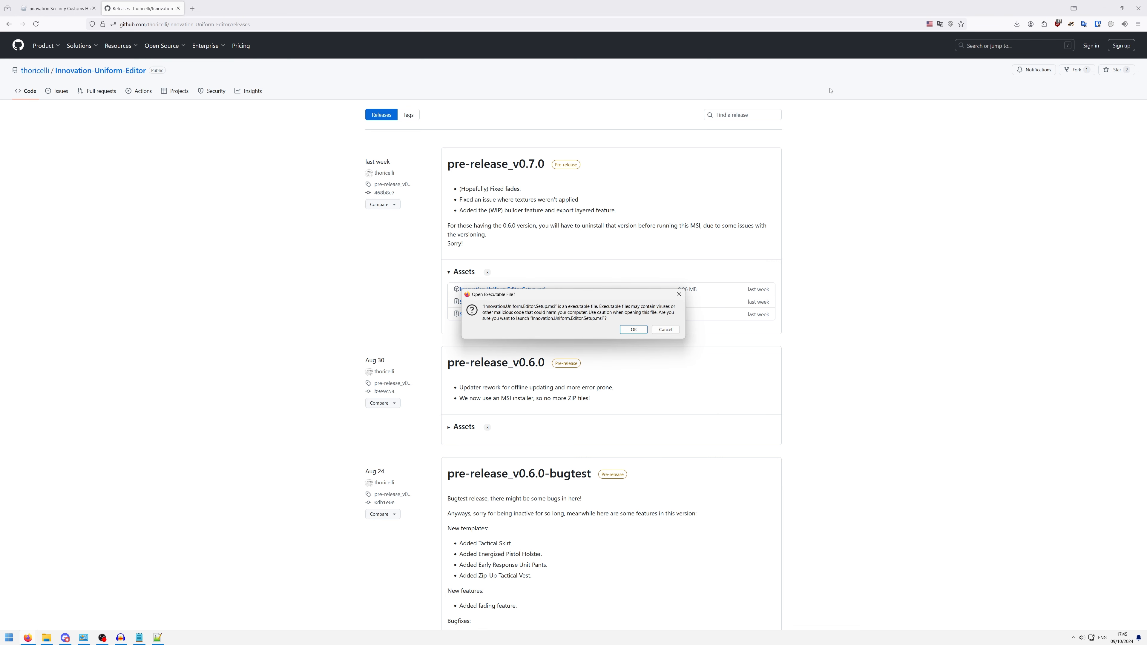
left_click(633, 330)
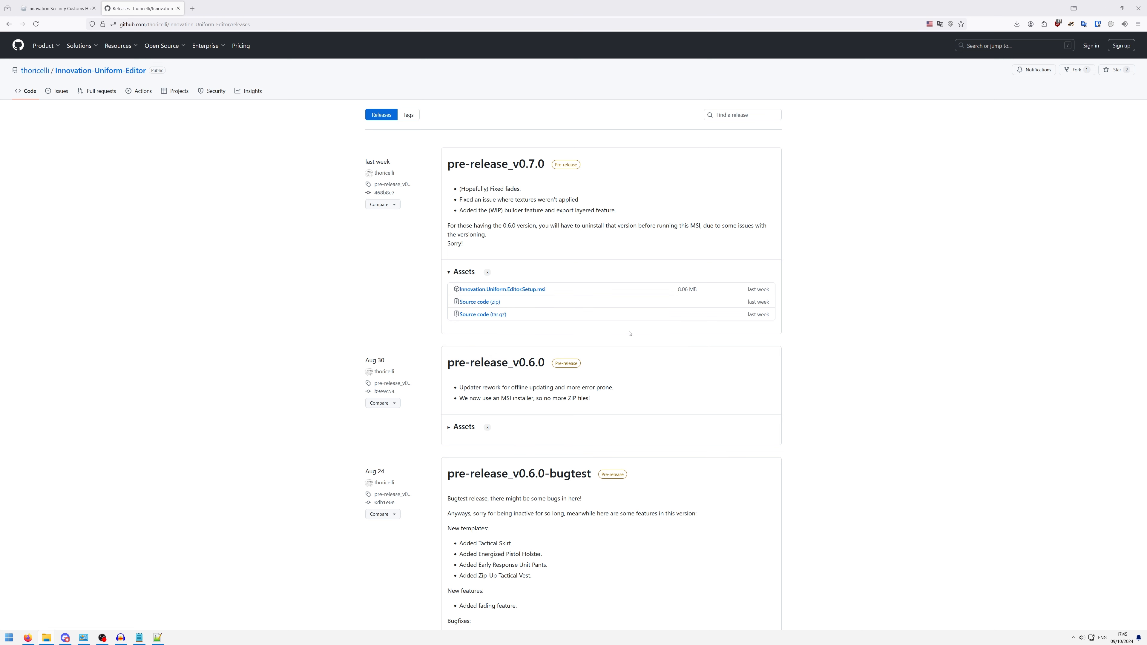
left_click(494, 265)
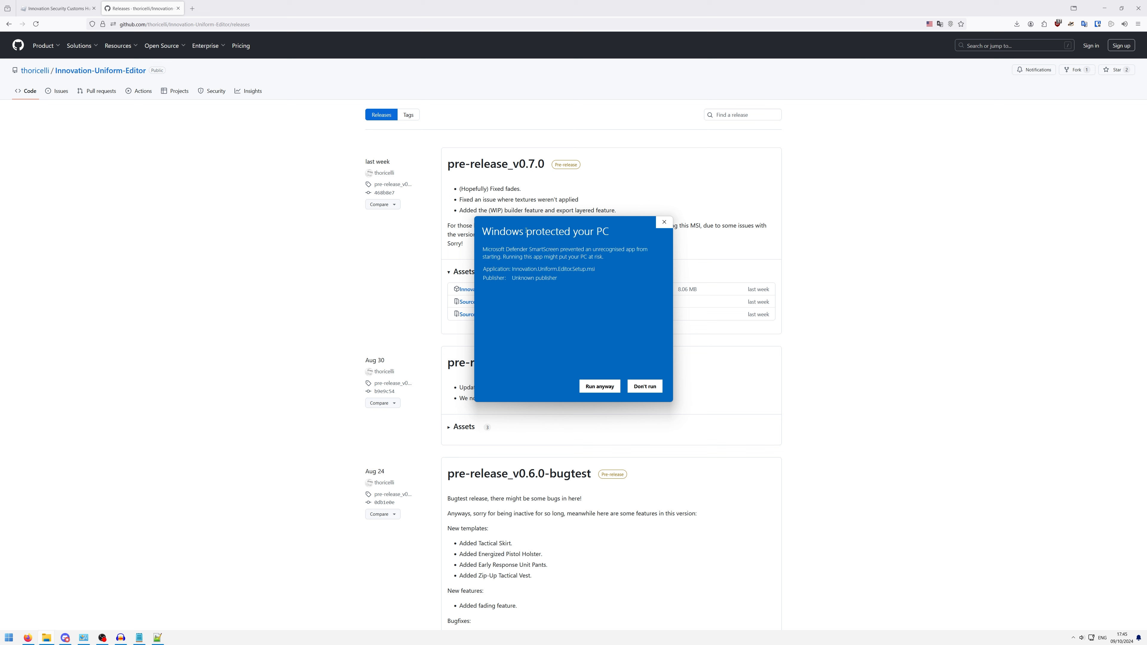
left_click_drag(547, 221, 656, 172)
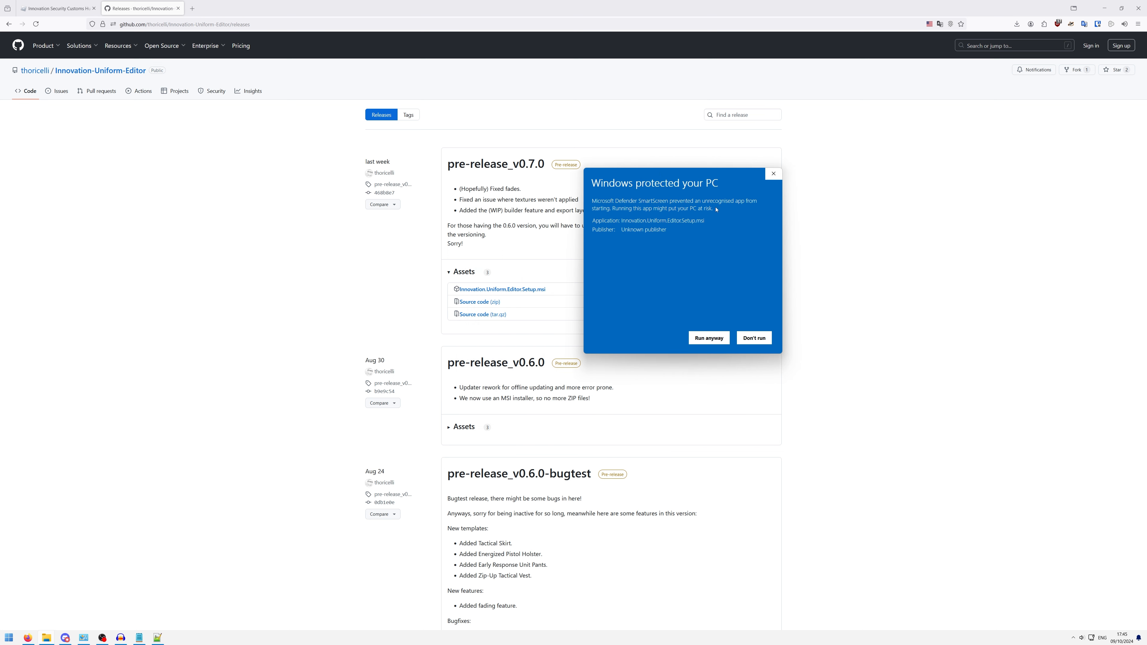
left_click_drag(663, 174, 592, 181)
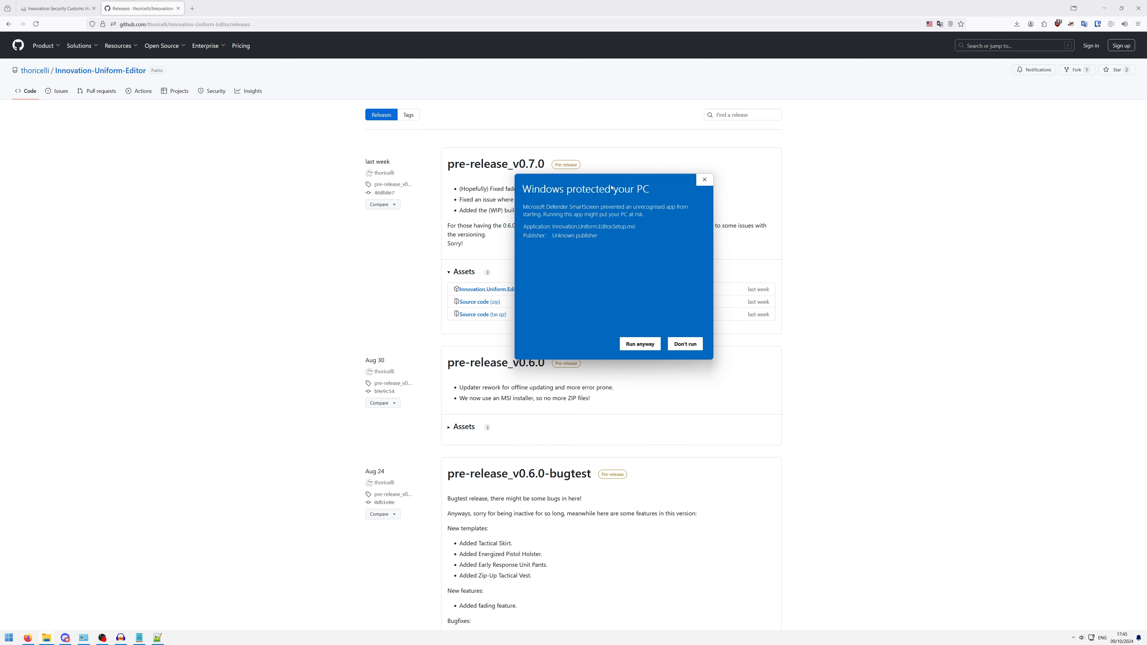
left_click_drag(612, 187, 880, 113)
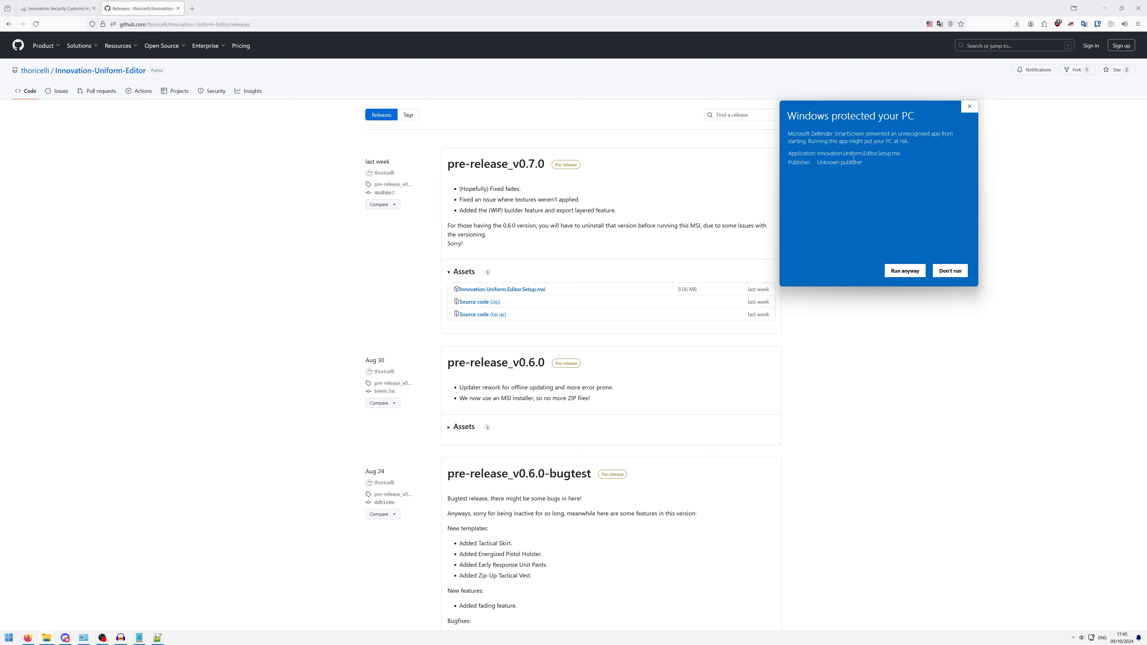
left_click(901, 271)
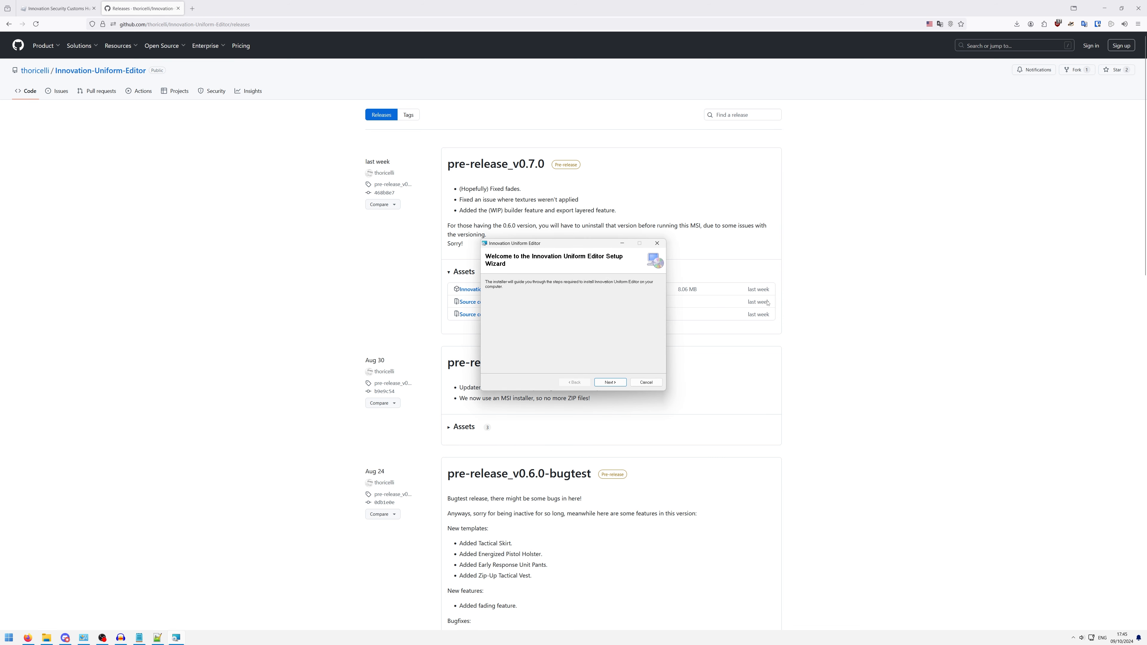
- Install Innovation Uniform Editor for everyone in the default folder with only a start menu shortcut, and close the setup wizard
left_click(607, 384)
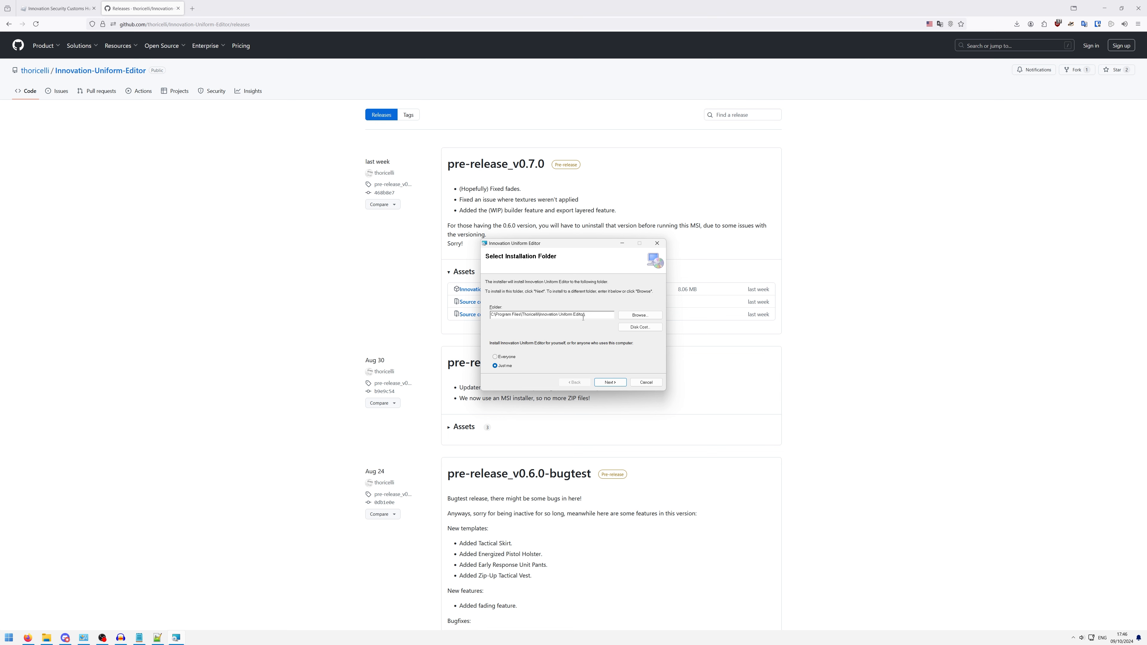
left_click(510, 357)
left_click(609, 383)
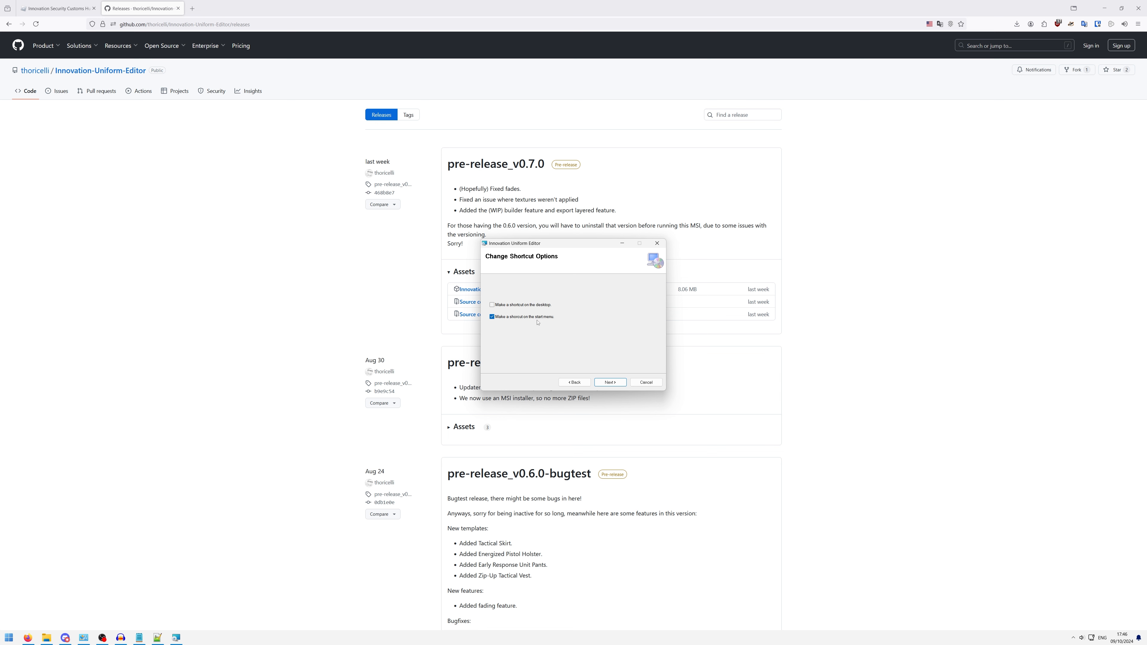
left_click(611, 383)
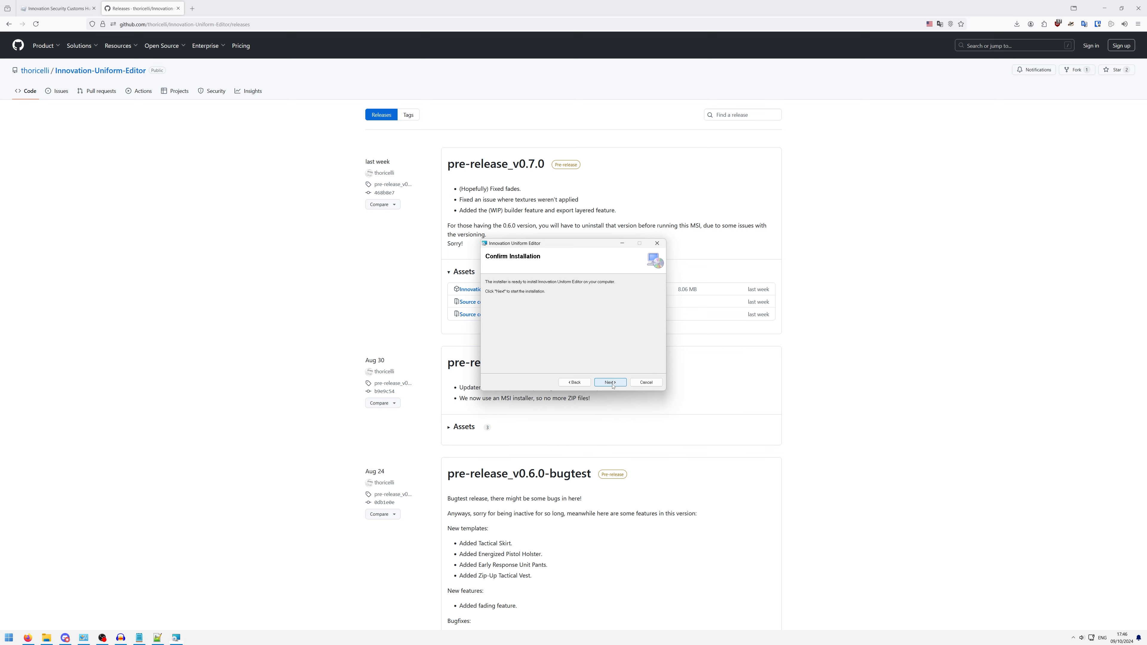
left_click(616, 386)
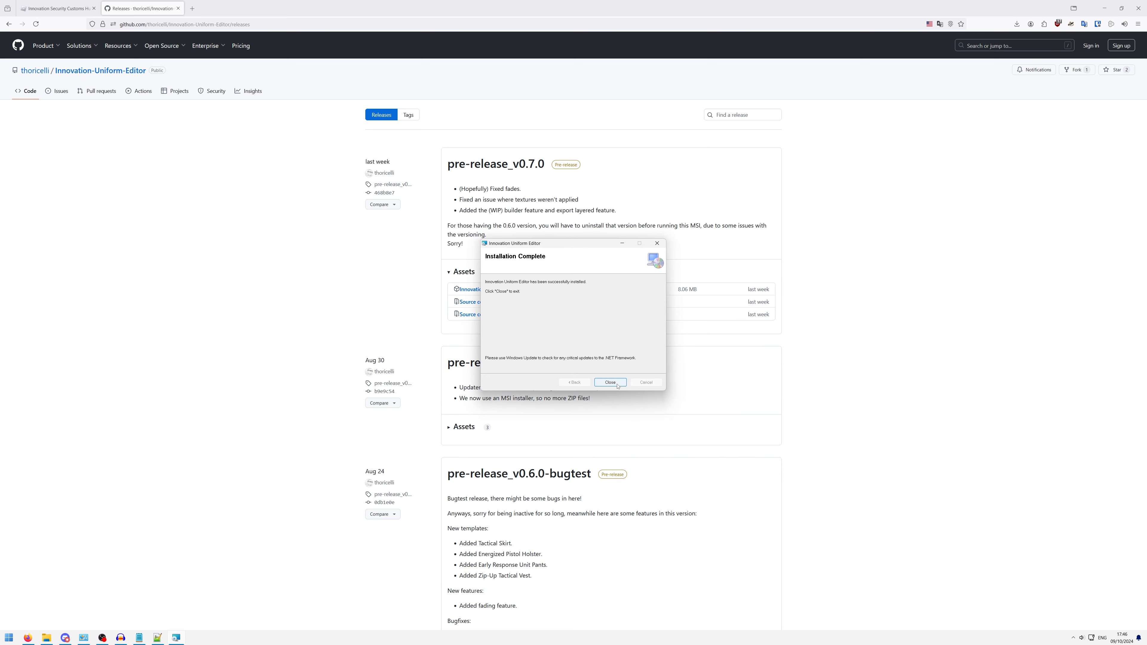
left_click(610, 383)
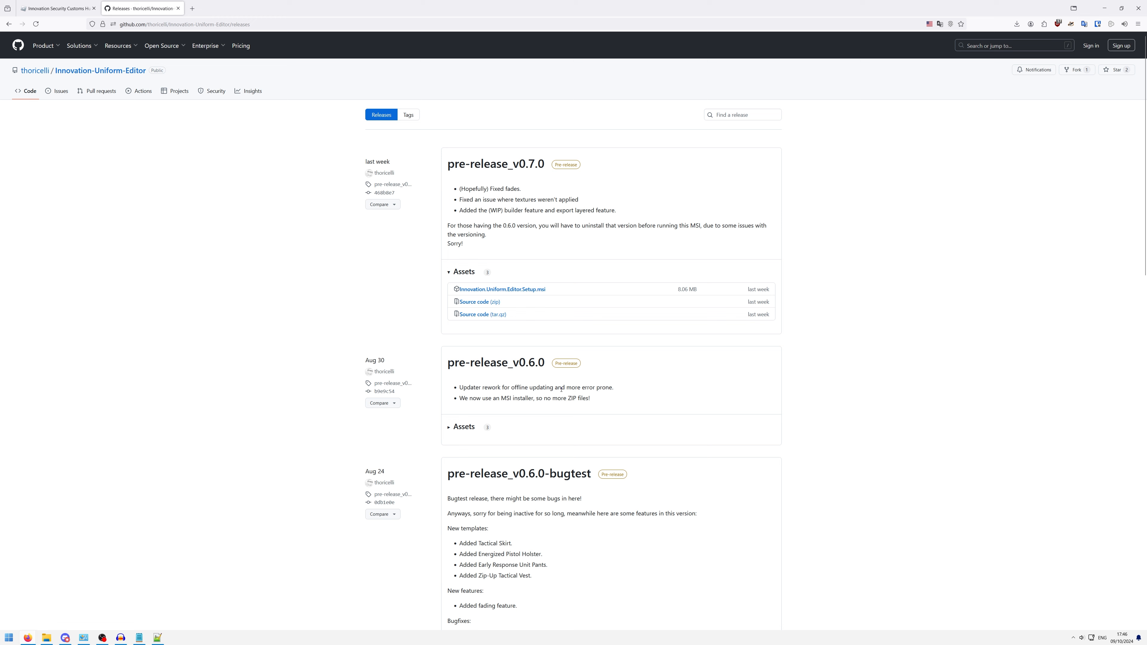
- Search the installed programs for "unif" and launch the Uniform Editor
key("super")
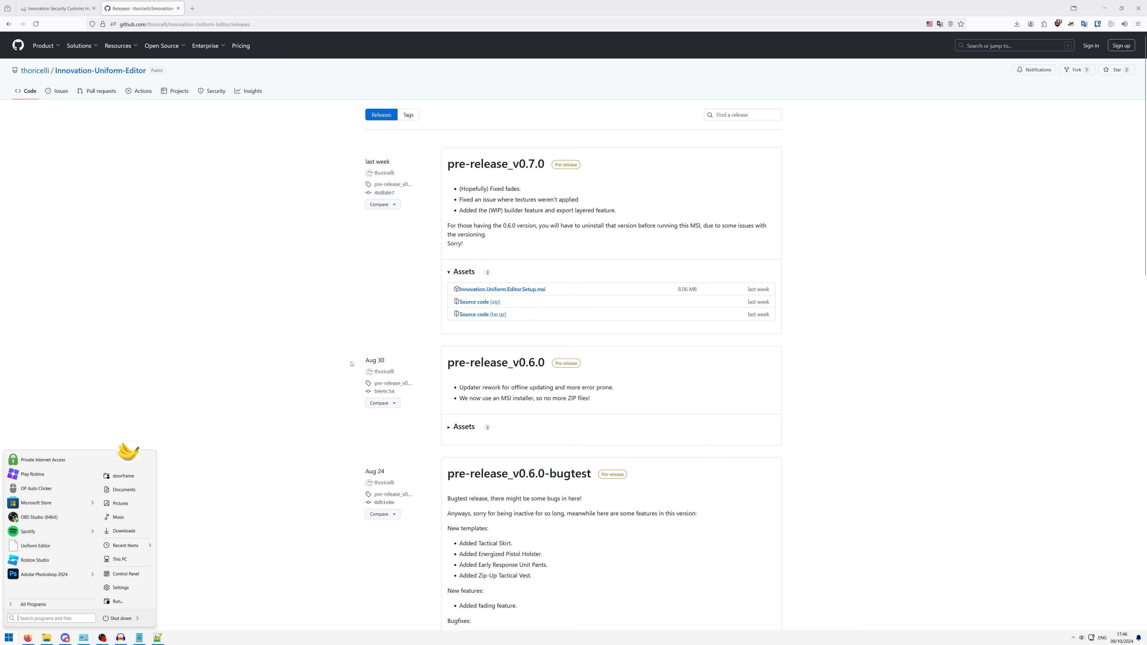
type("innov")
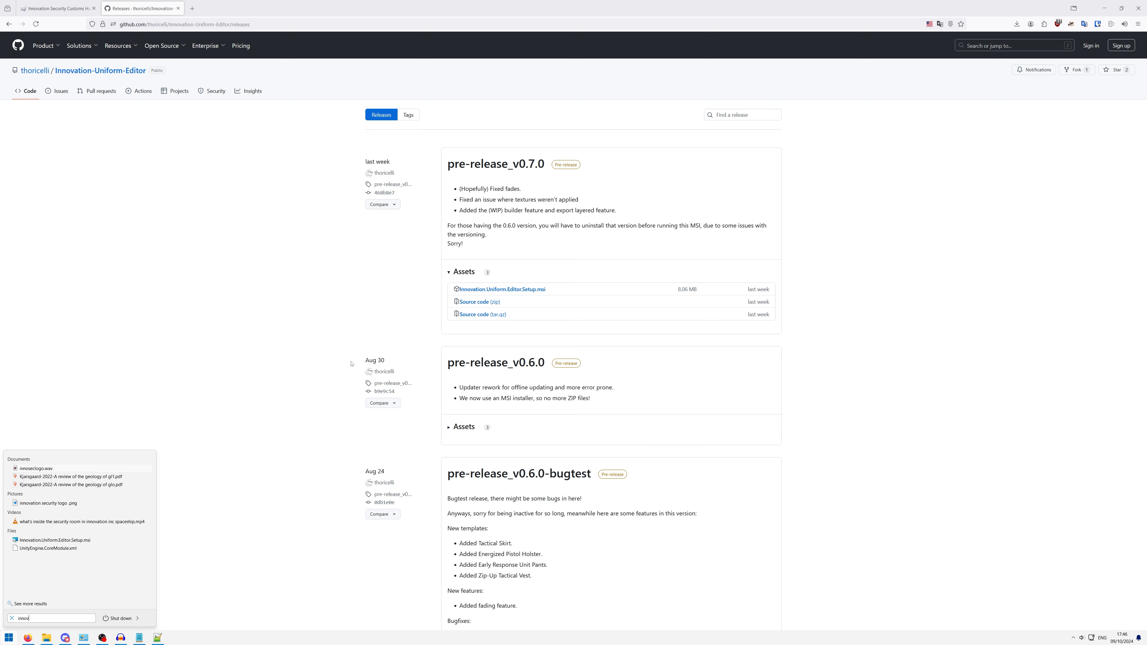
type("ation")
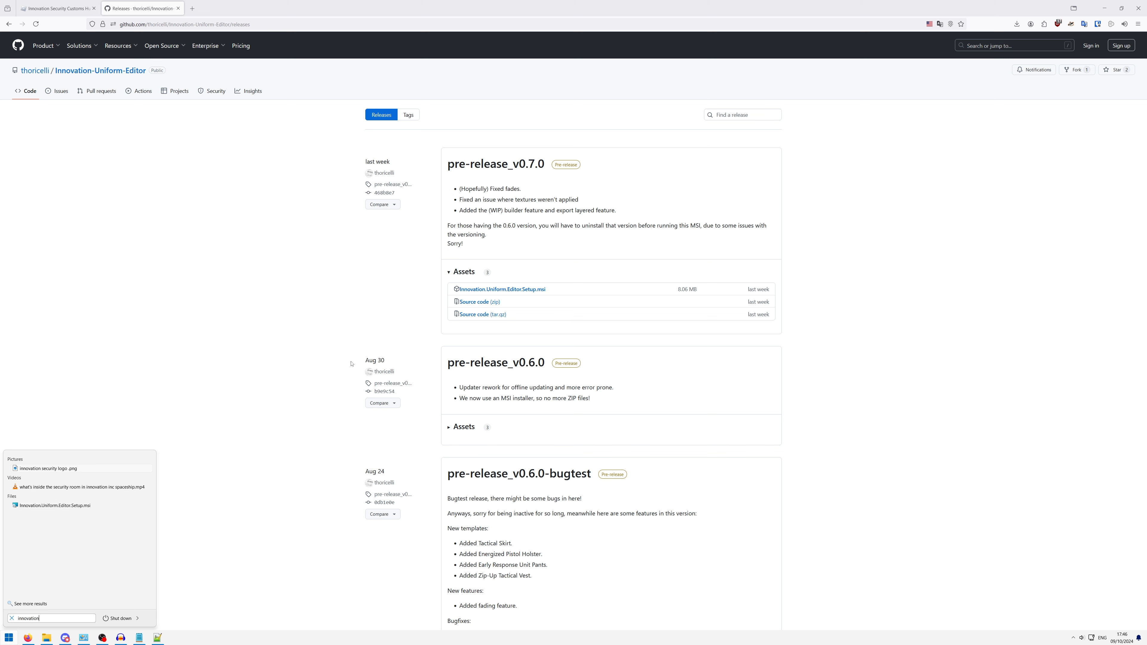
key("ctrl+a")
type("unif")
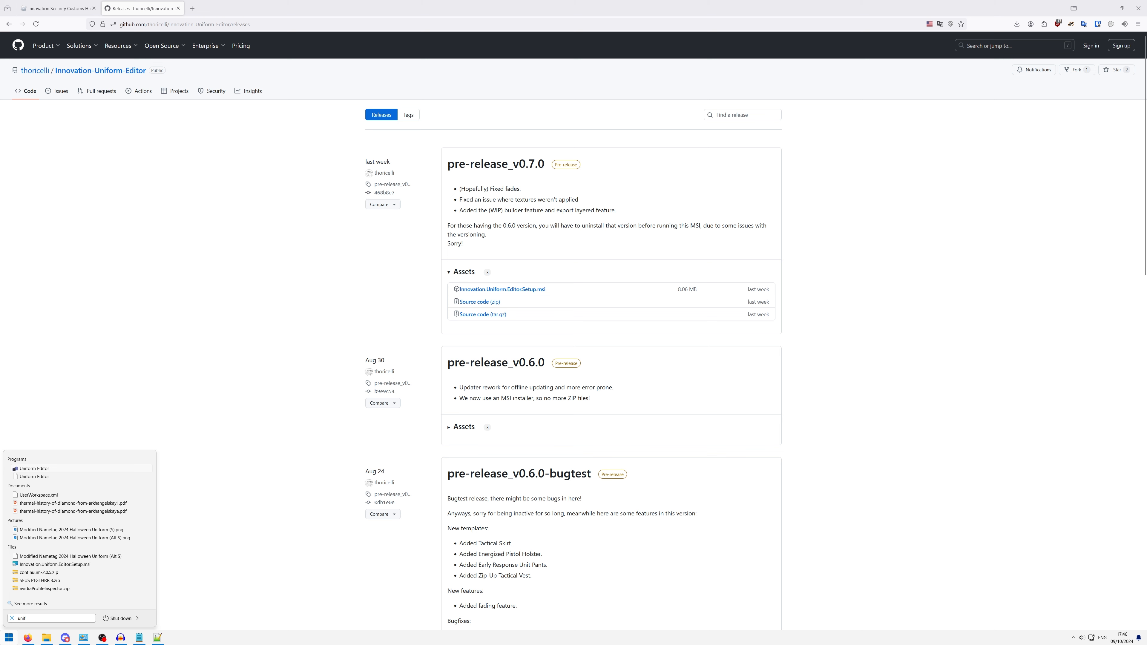
left_click(44, 471)
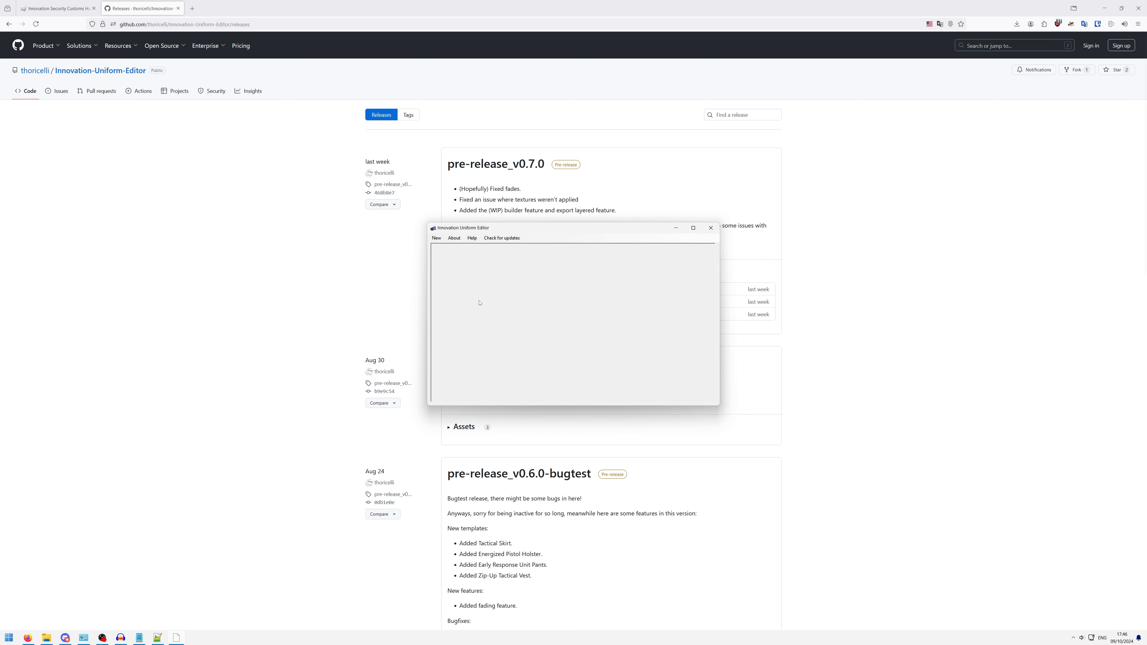
- Check for updates, agree to update the uniform templates, and dismiss the update notice
left_click(513, 240)
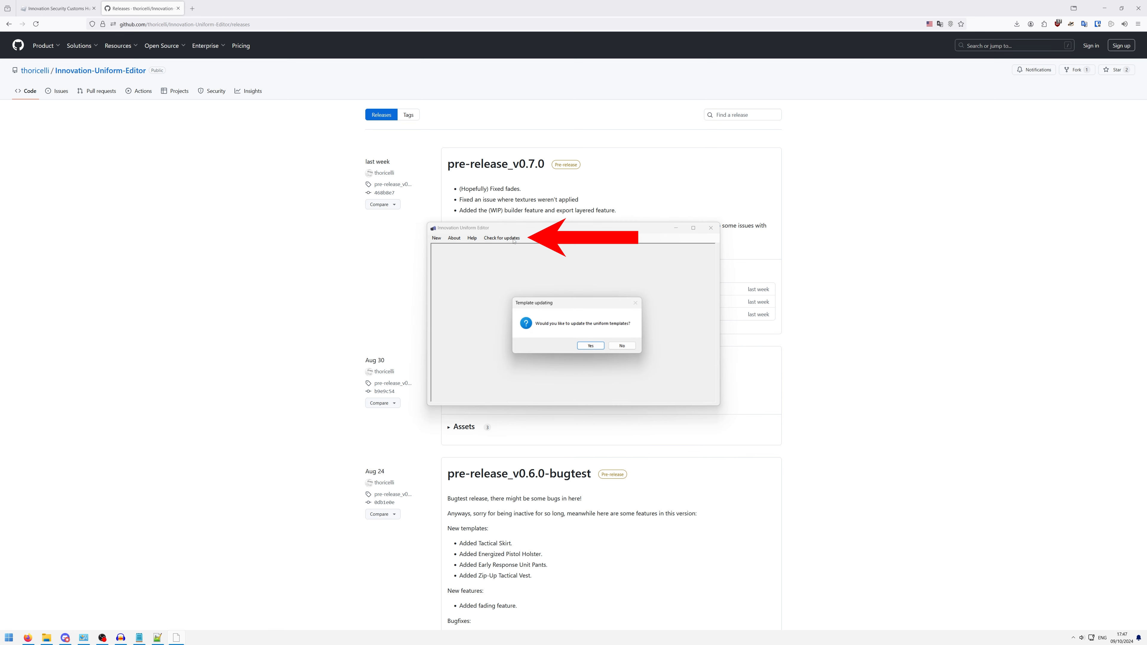
left_click(585, 348)
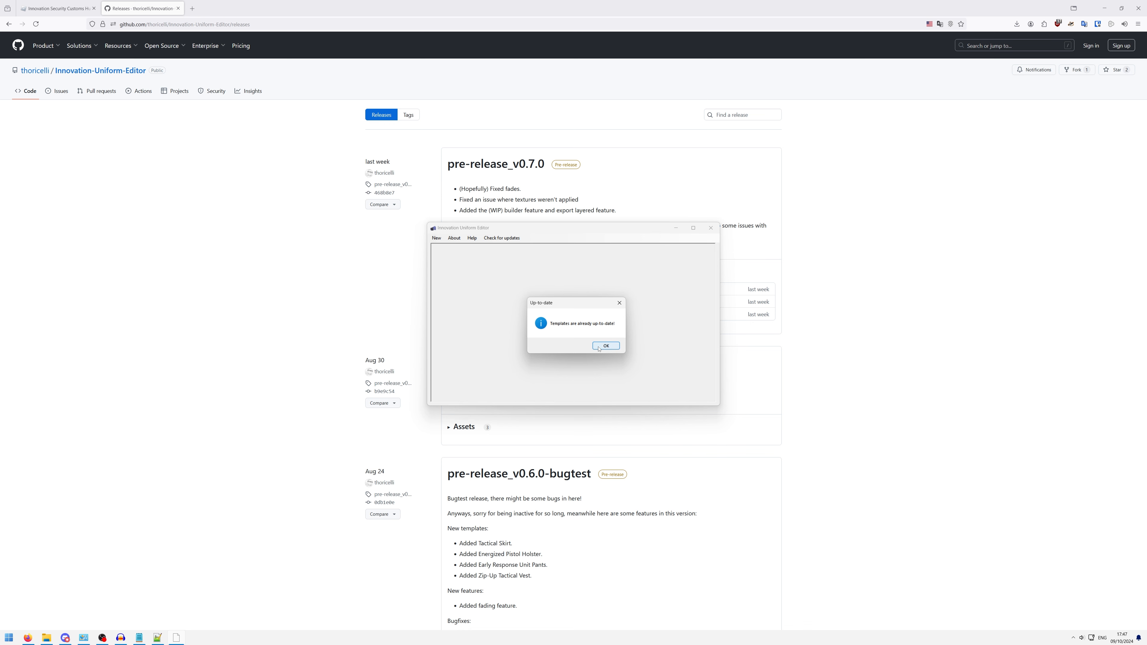
left_click(599, 346)
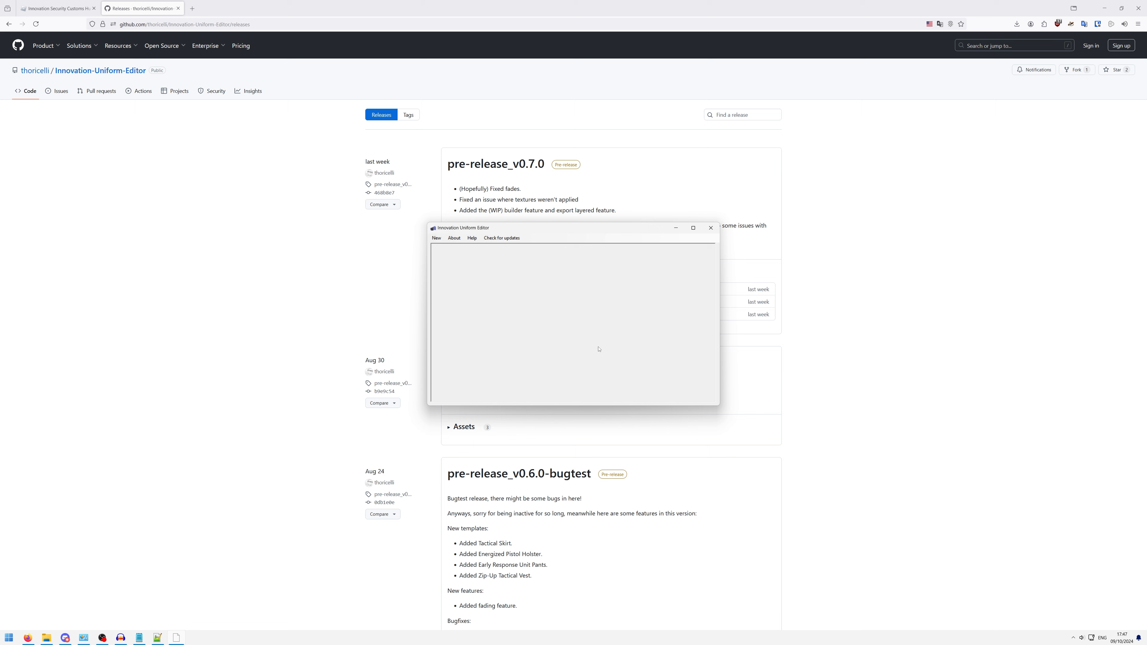
- Start a new shirt recolor project
left_click(436, 239)
left_click(437, 239)
left_click(436, 239)
mouse_move(454, 246)
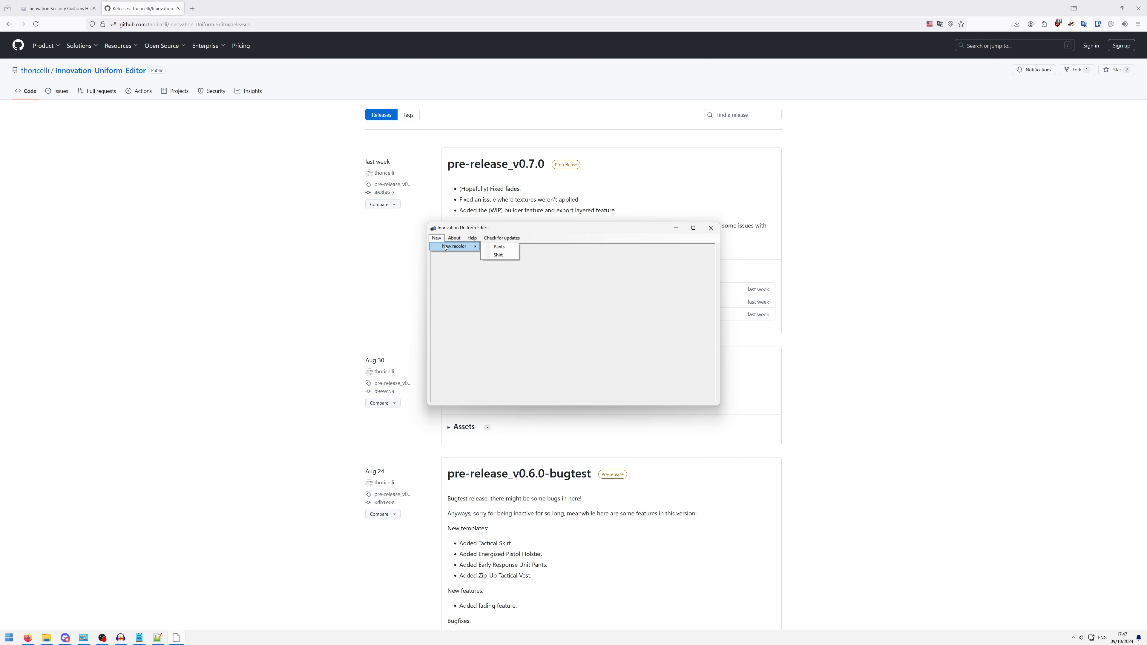
left_click(501, 257)
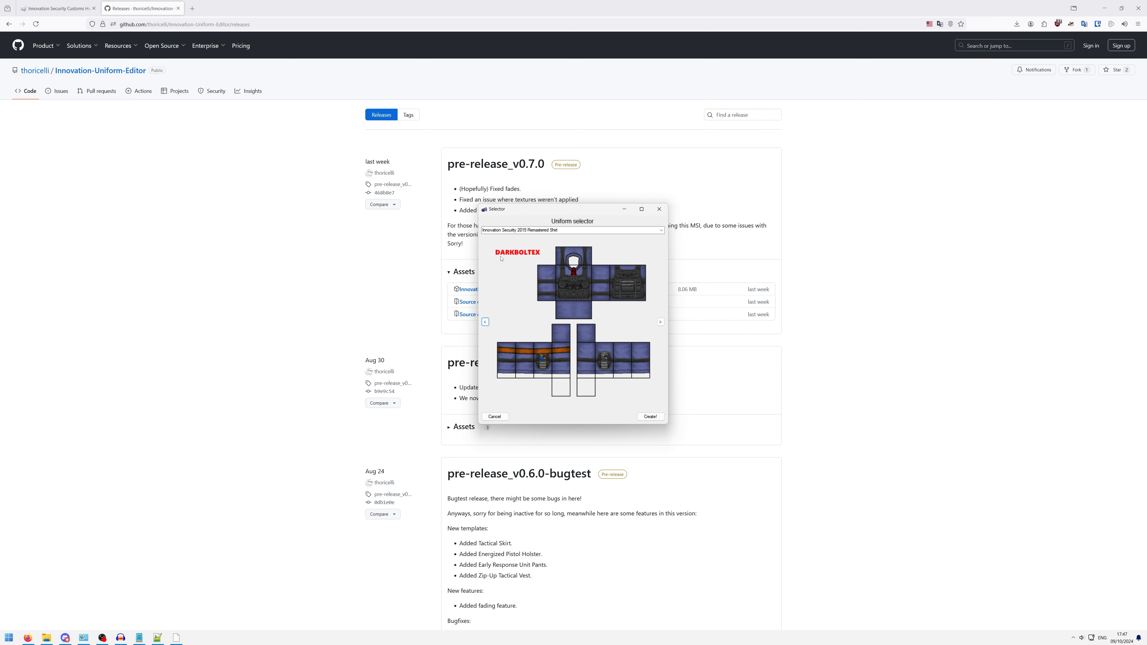
- Browse the shirt templates in the uniform selector as far as Innovation Security "Legacy" Vest (Optional)
left_click(660, 322)
left_click(661, 322)
left_click(661, 322)
left_click(660, 321)
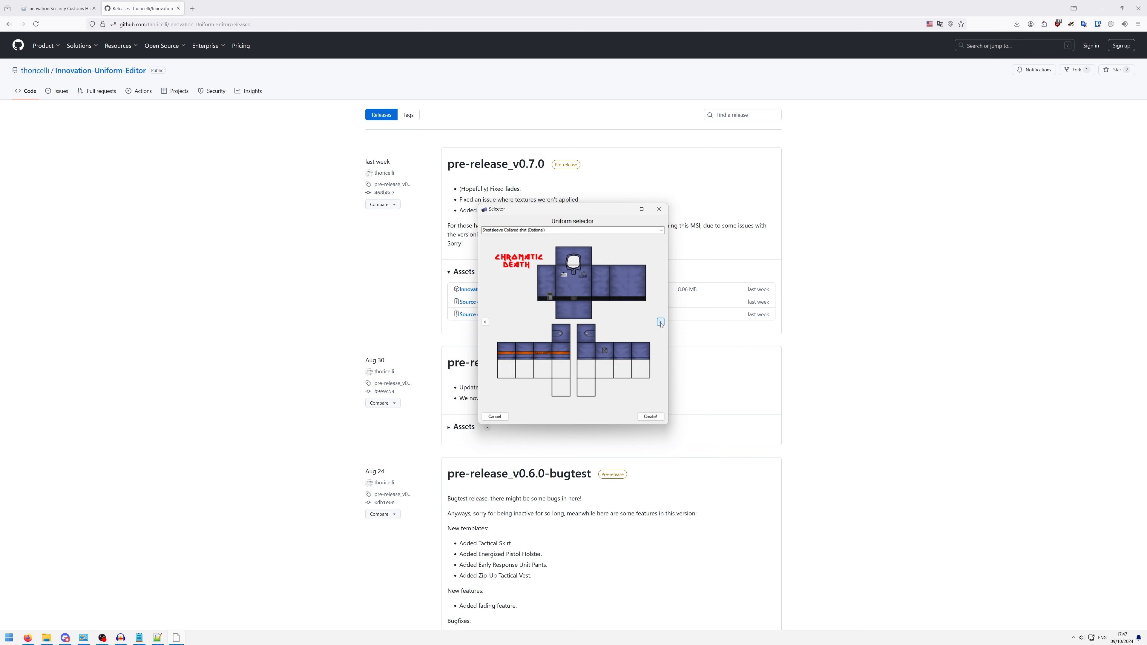
left_click(661, 322)
left_click(660, 322)
left_click(660, 321)
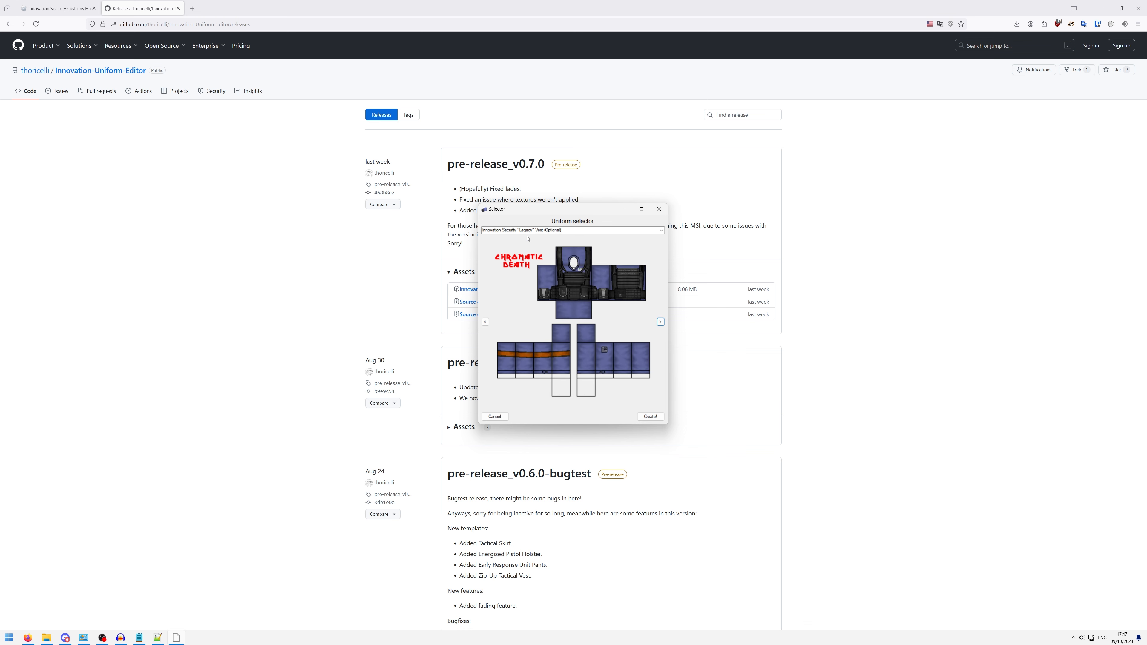
left_click(582, 232)
left_click(649, 232)
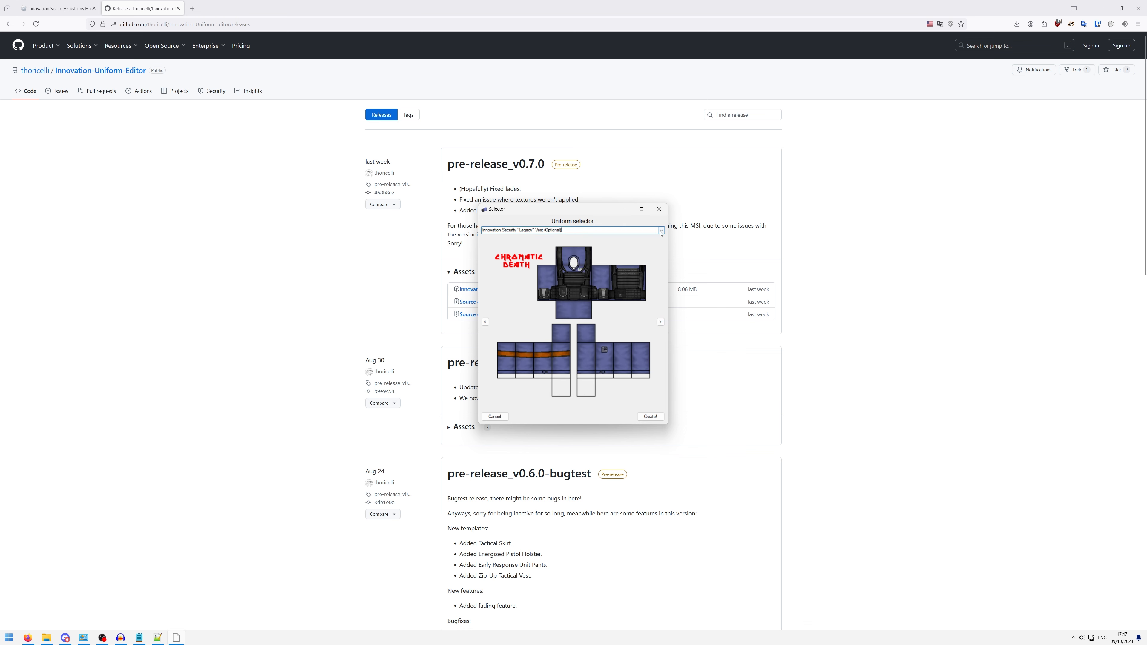
left_click(660, 232)
left_click(579, 381)
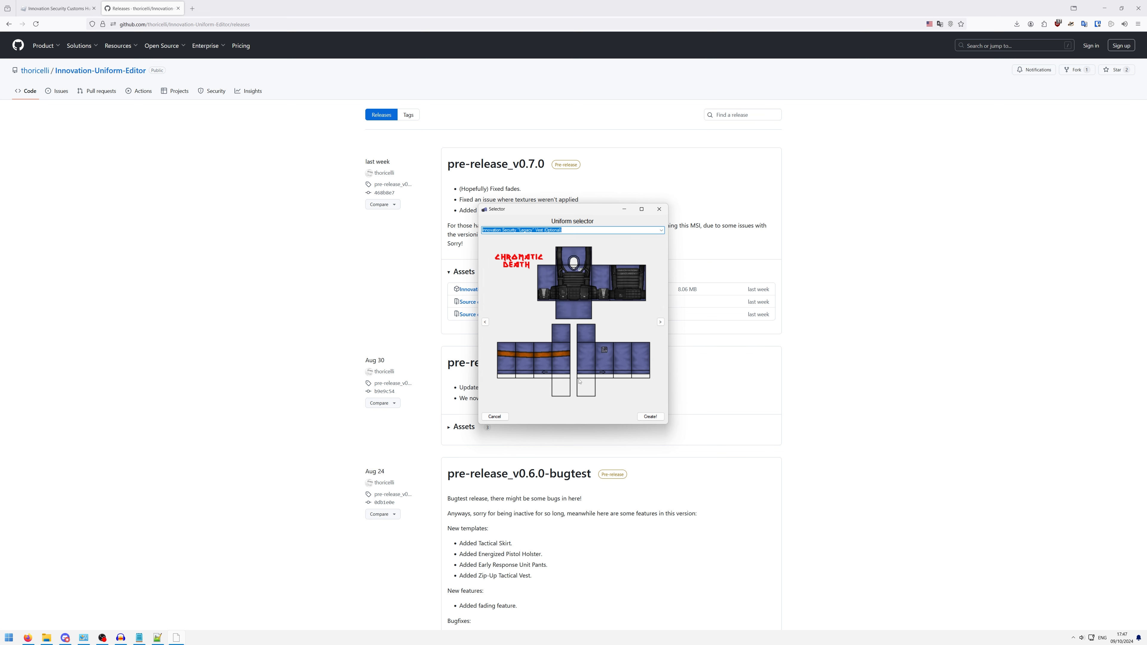
- Look through the neighbouring templates, return to Innovation Security "Legacy" Vest (Optional), and create the shirt from it
left_click(659, 322)
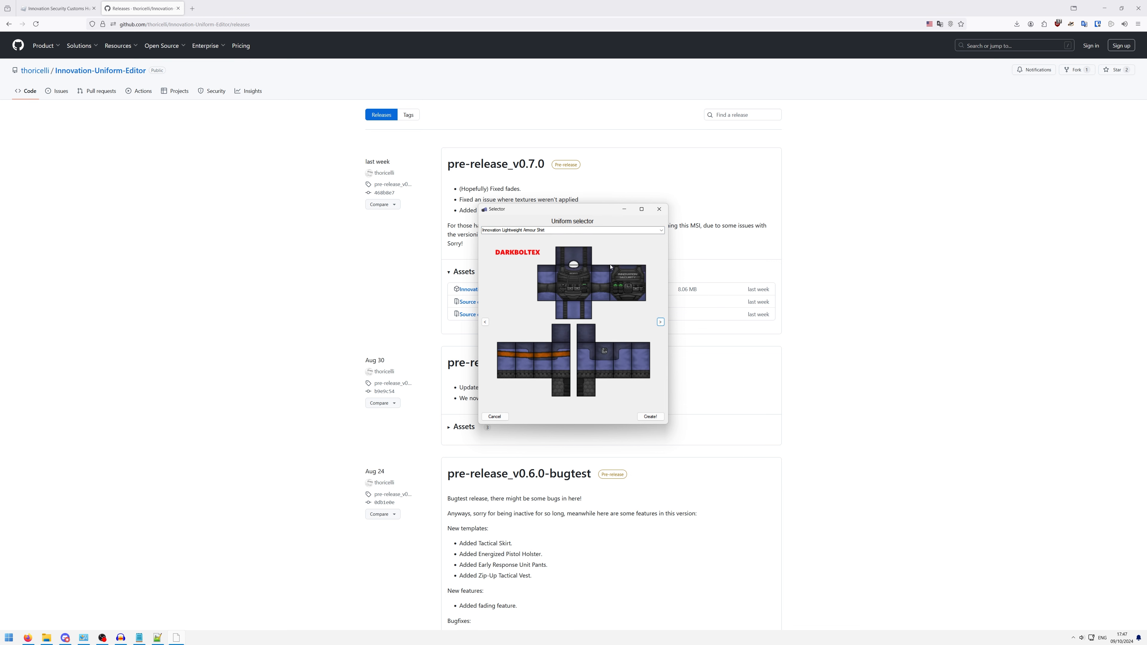
left_click(661, 322)
left_click(660, 322)
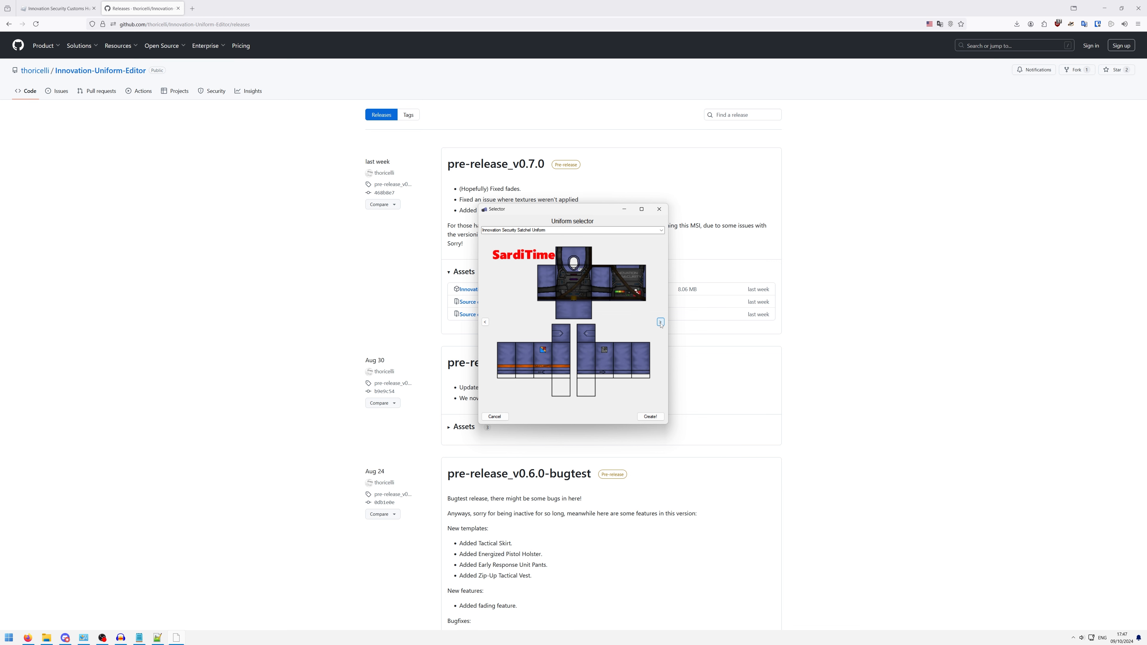
left_click(660, 322)
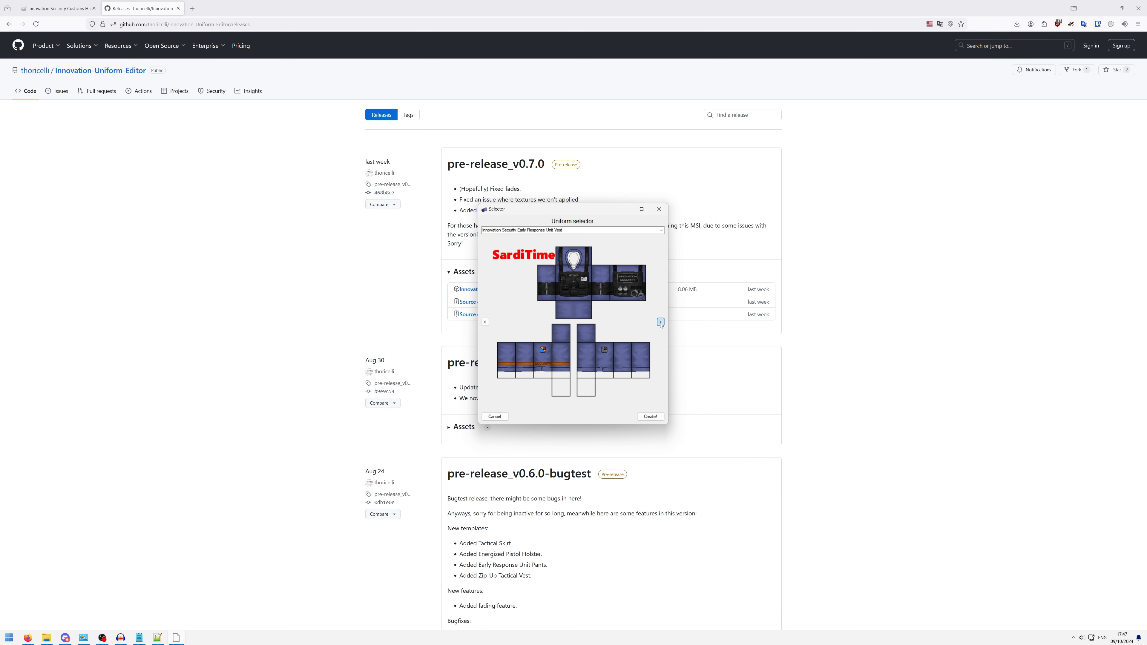
left_click(486, 322)
left_click(485, 322)
left_click(486, 322)
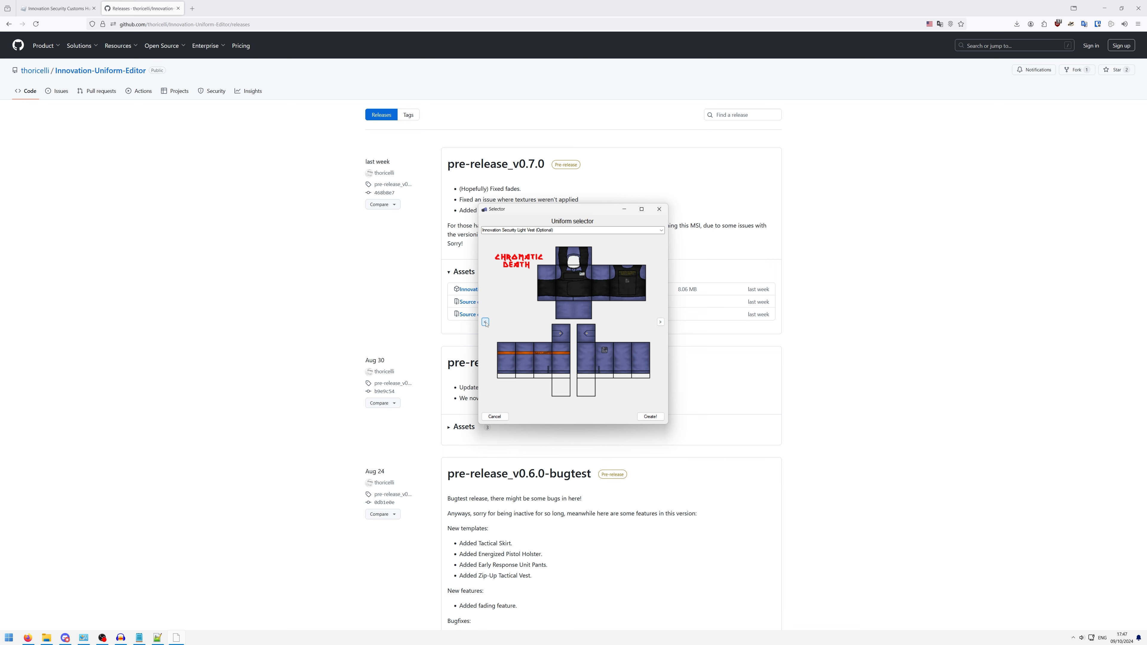
left_click(486, 322)
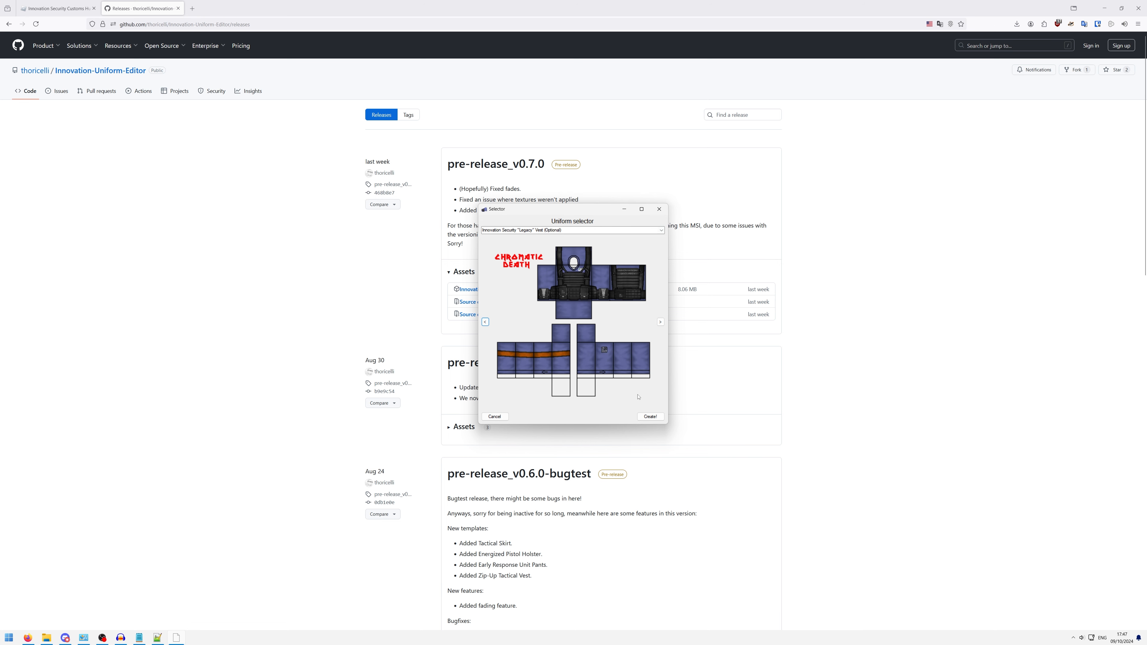
left_click(647, 418)
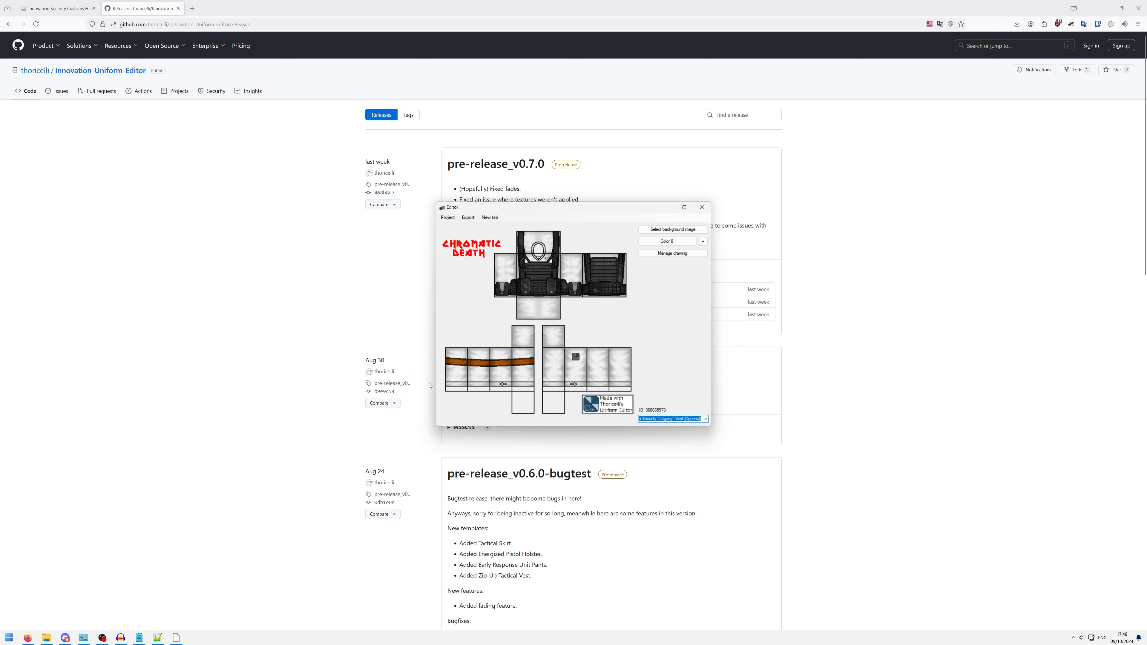
- Try to add an image from the Pictures folder as the shirt's background image
left_click(680, 232)
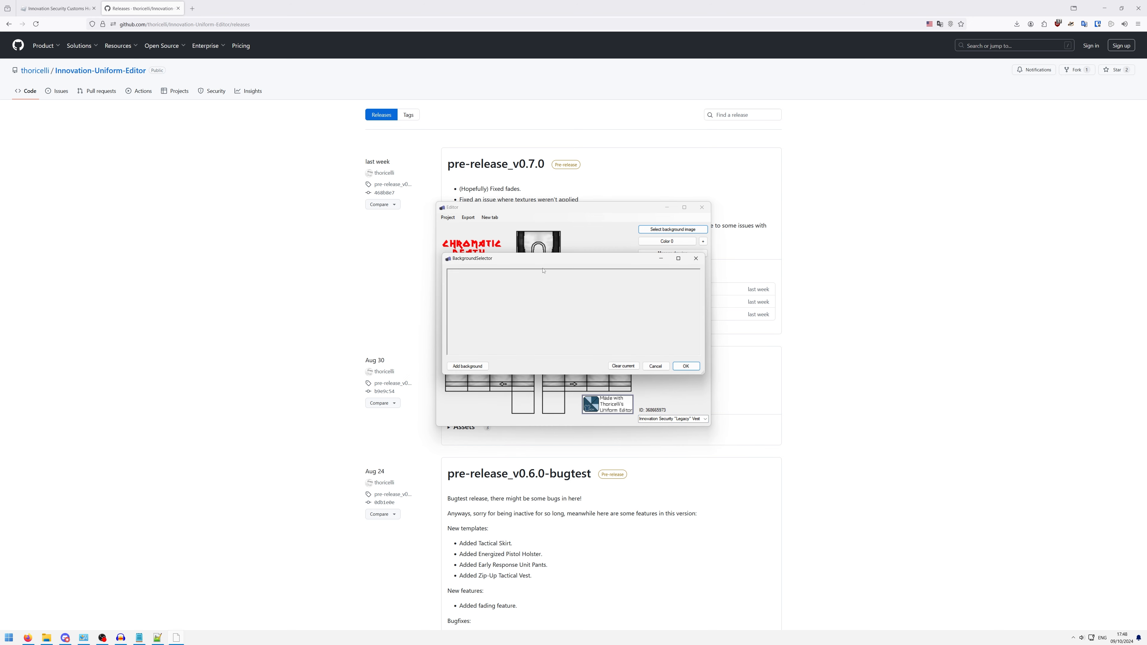
left_click(482, 367)
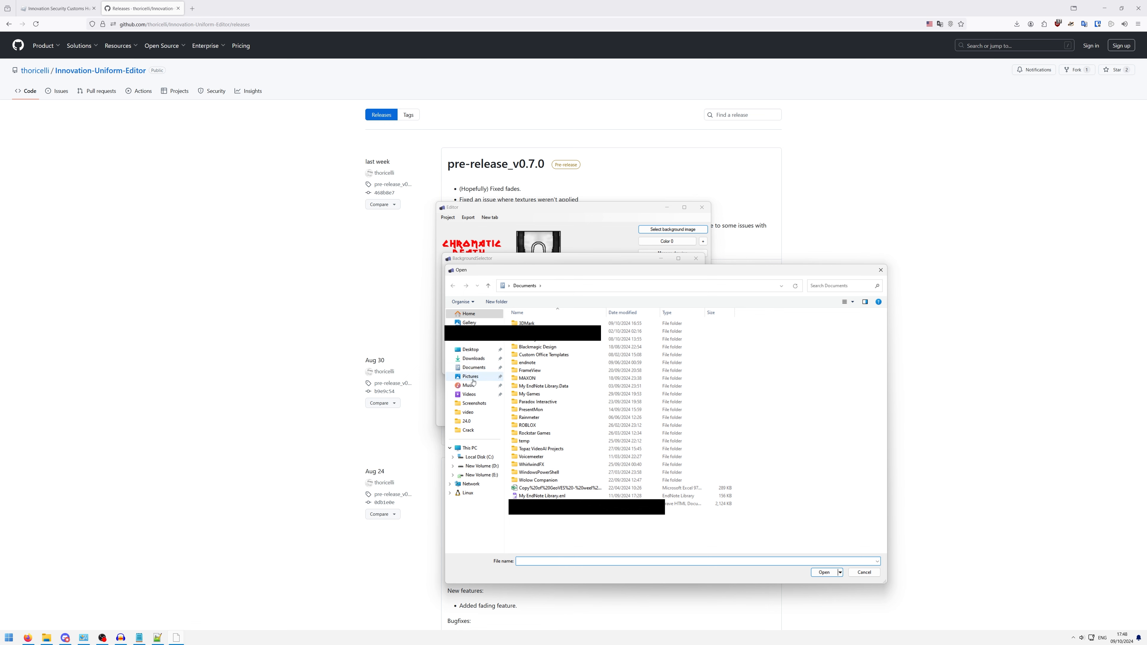
left_click(470, 377)
double_click(780, 337)
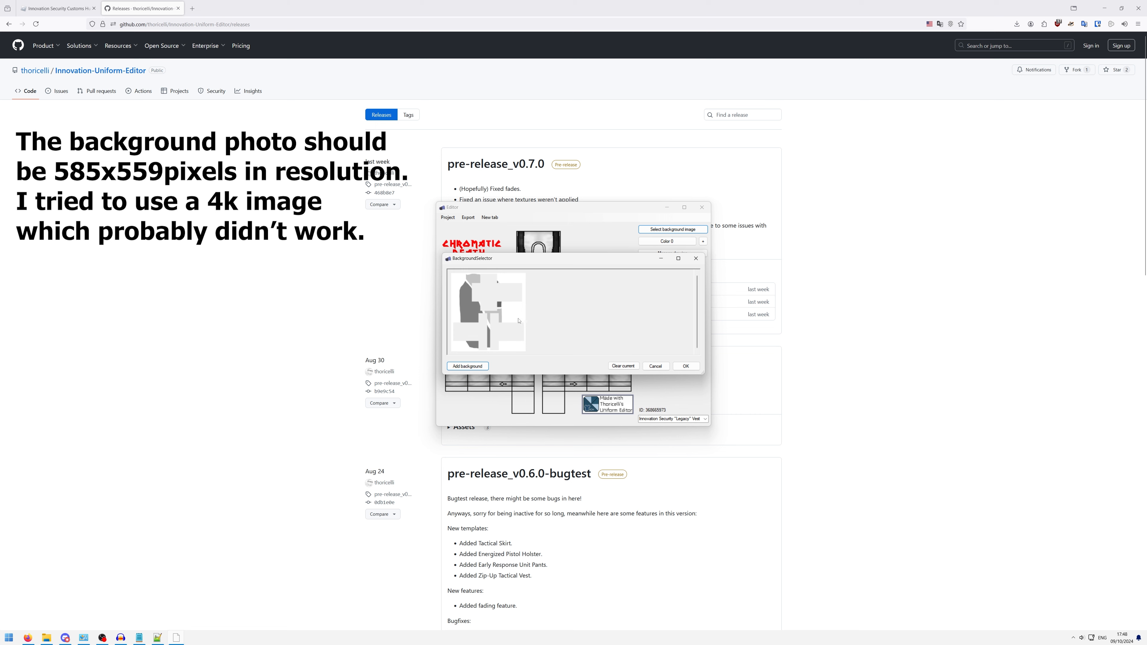
left_click(681, 369)
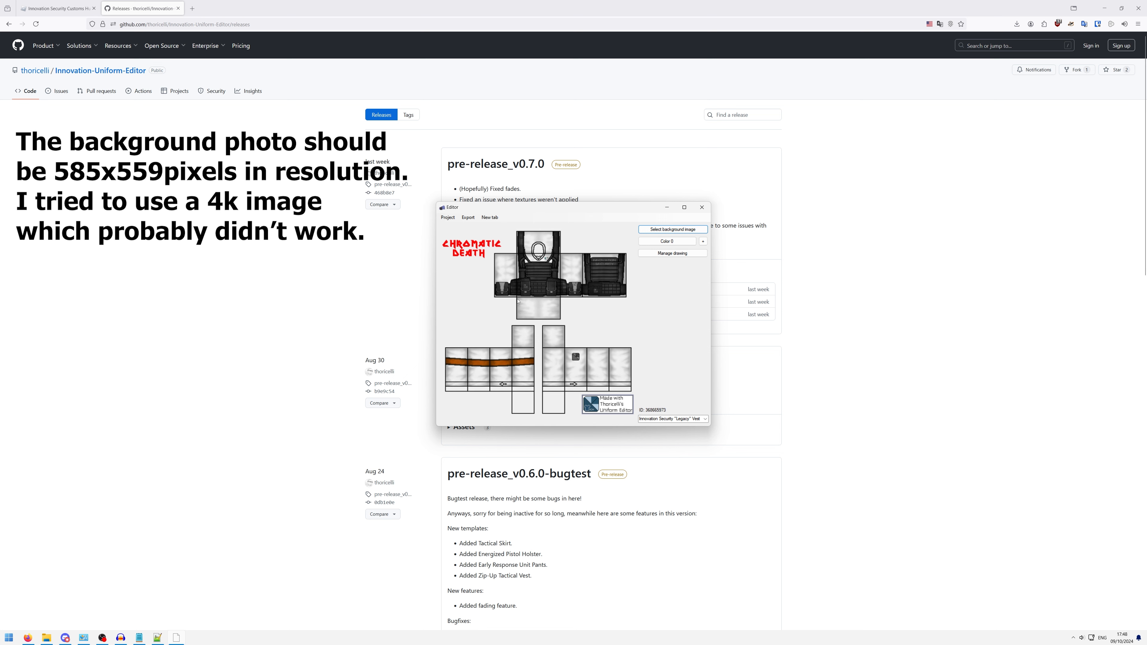
left_click(672, 229)
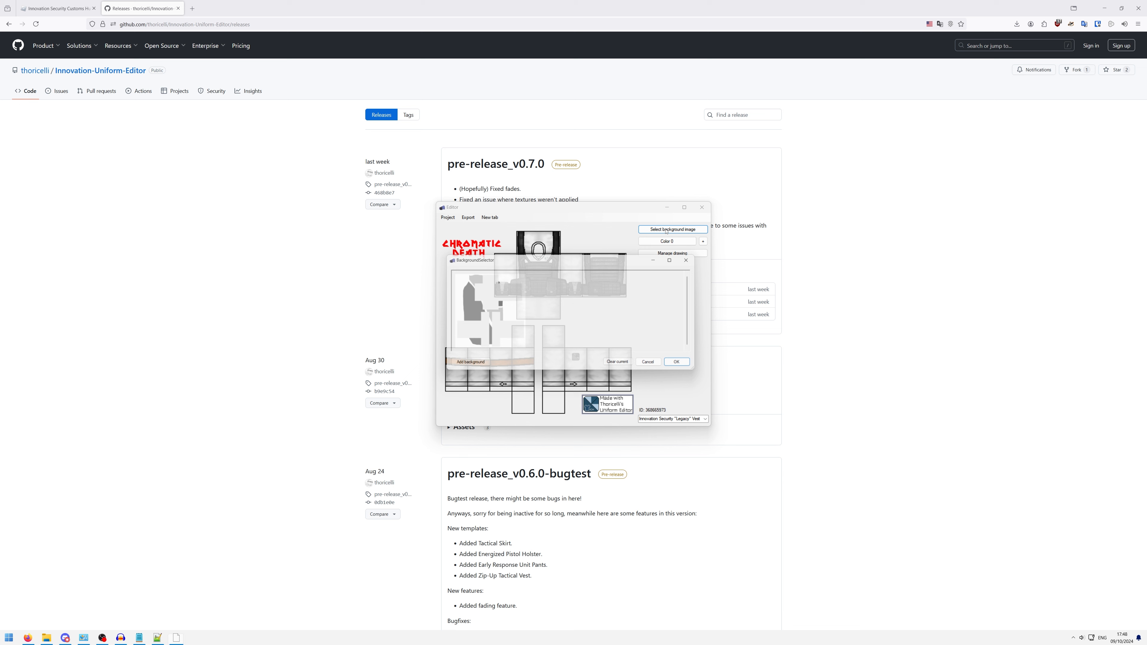
left_click(686, 366)
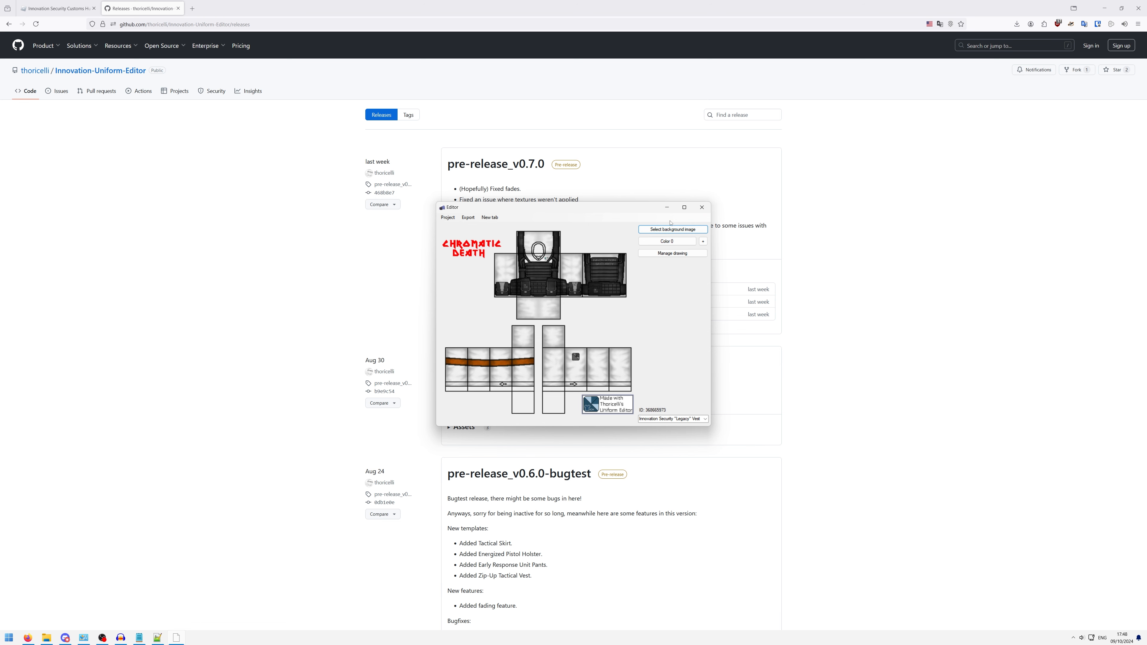
- Set the shirt's Color 0 to red with hex D73A31
left_click(680, 243)
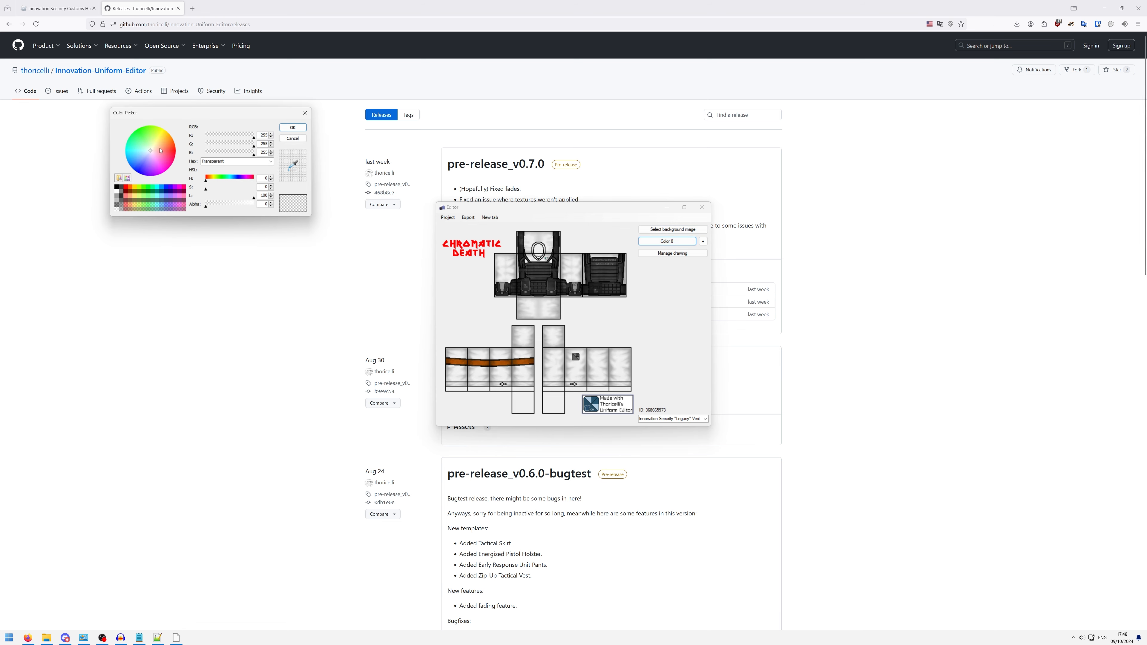
left_click_drag(160, 151, 166, 151)
left_click_drag(245, 136, 246, 137)
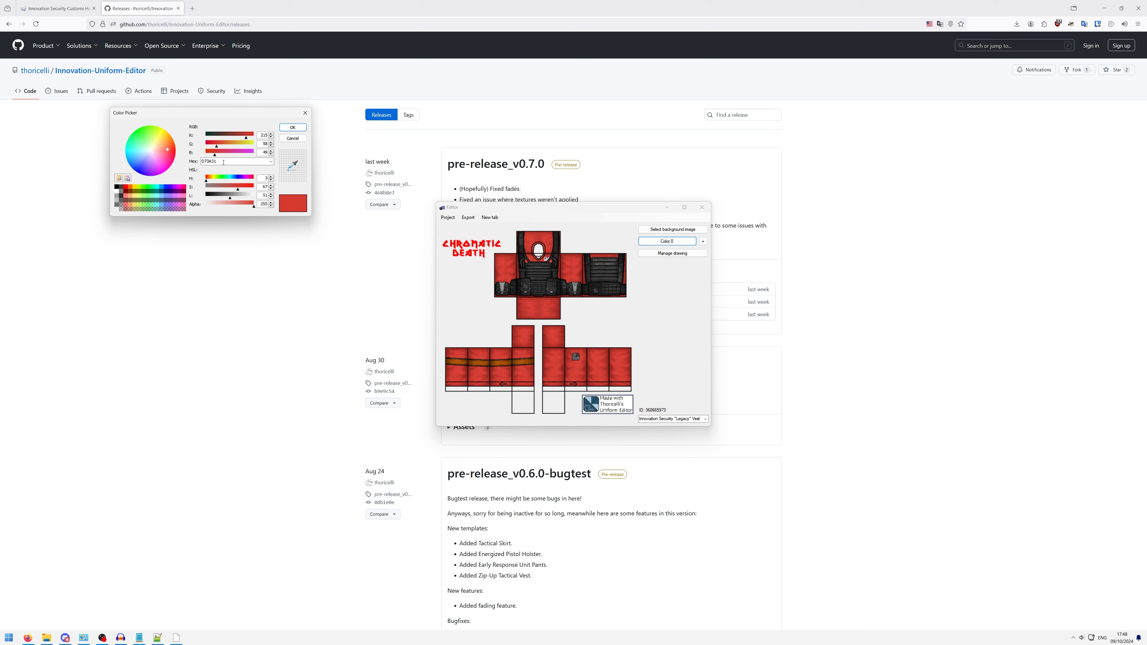
double_click(236, 160)
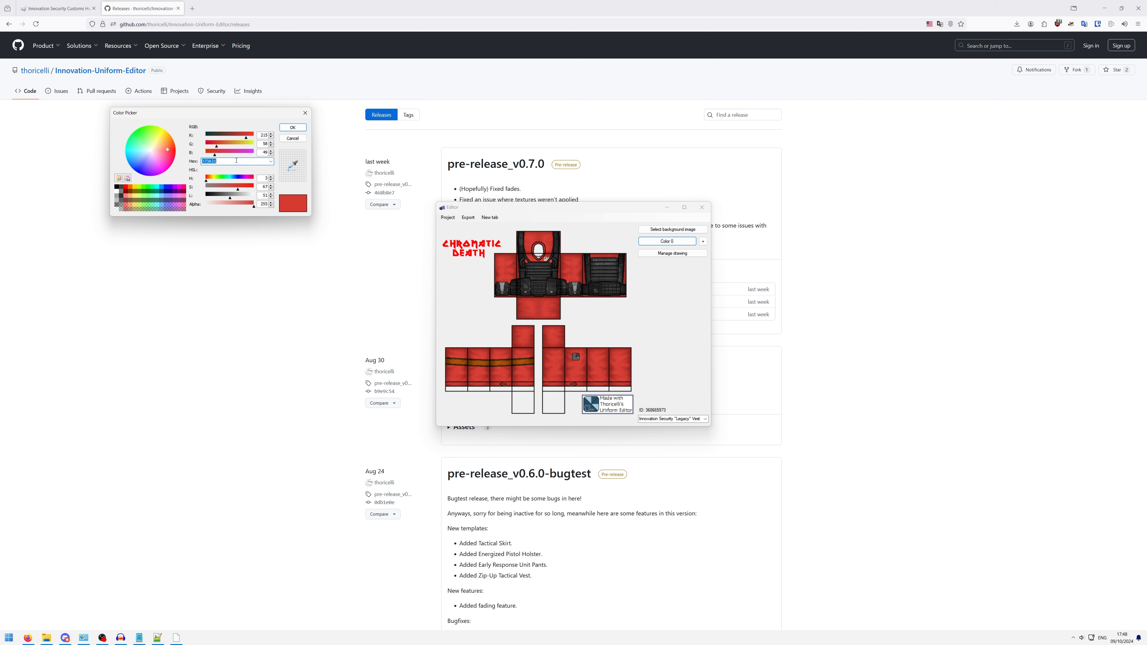
left_click(292, 138)
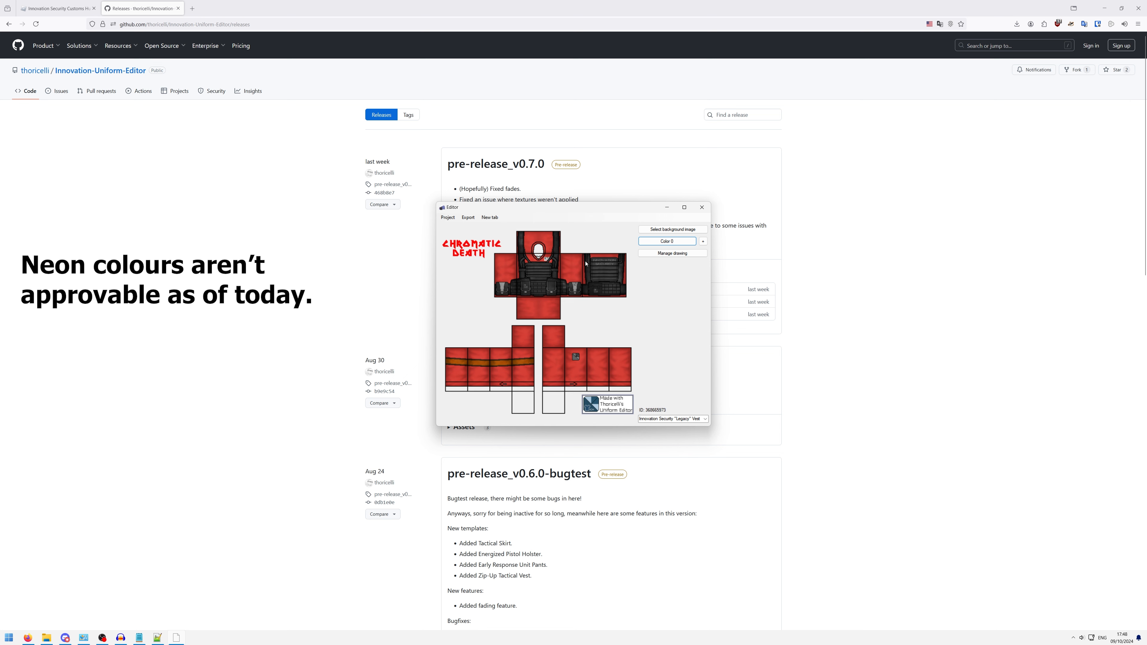
- Open the drawing layer manager and toggle the Overlay layer's visibility to compare the shirt with and without it
left_click(692, 254)
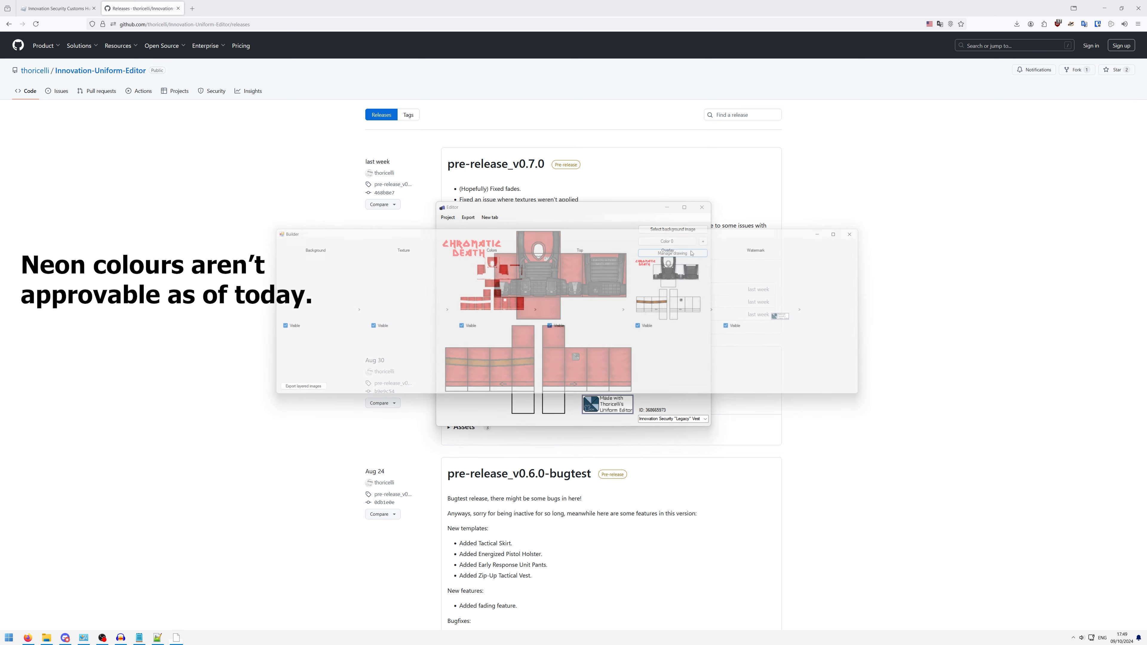
left_click_drag(650, 234, 657, 351)
left_click(657, 447)
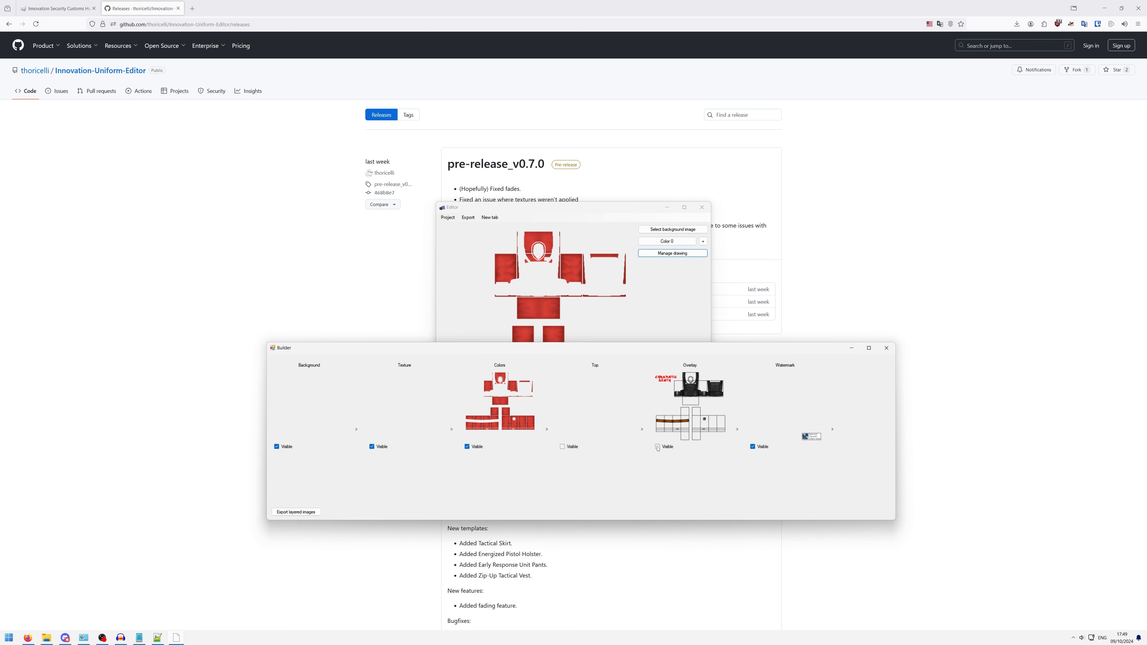
left_click(657, 446)
left_click(657, 446)
left_click(657, 447)
left_click(658, 446)
- Move the Builder window lower to uncover the shirt preview and make the Overlay layer visible again
left_click_drag(597, 353, 602, 402)
left_click(532, 355)
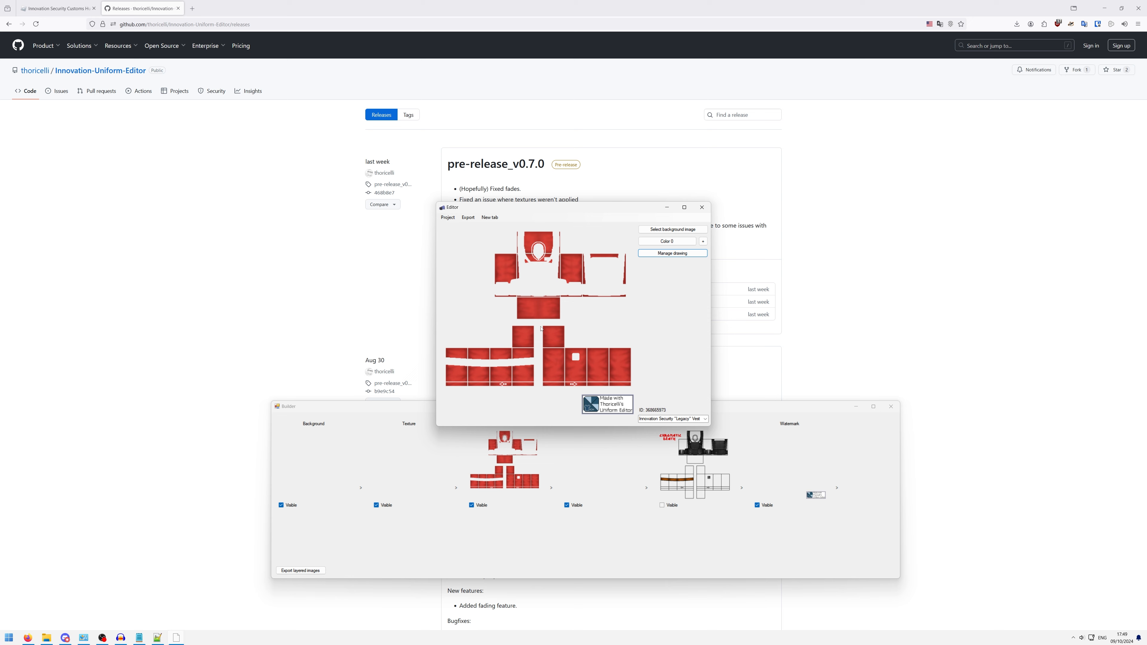
left_click(789, 410)
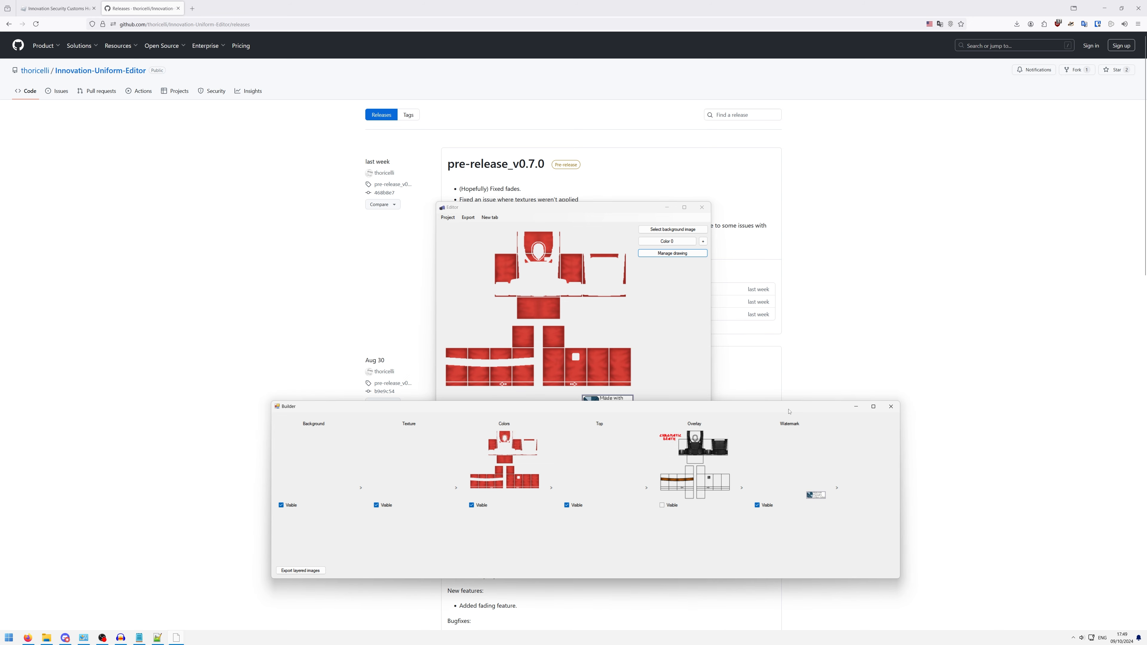
left_click(667, 506)
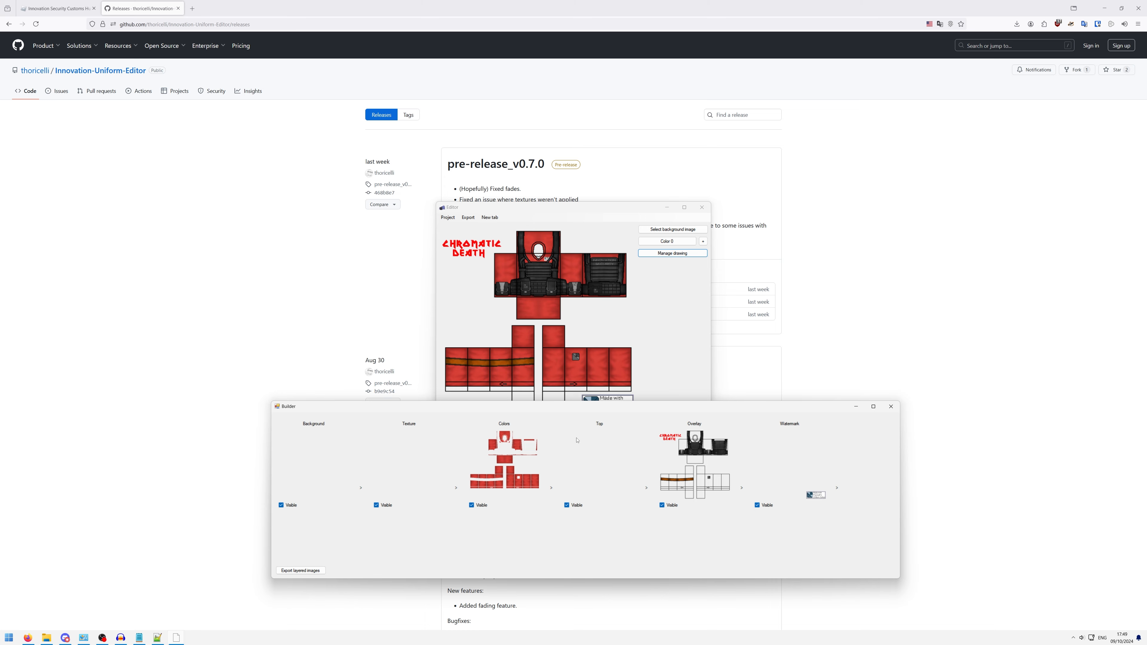
- Close the layer manager and export the red shirt to the Pictures folder as "my first custom red"
left_click_drag(577, 407, 539, 231)
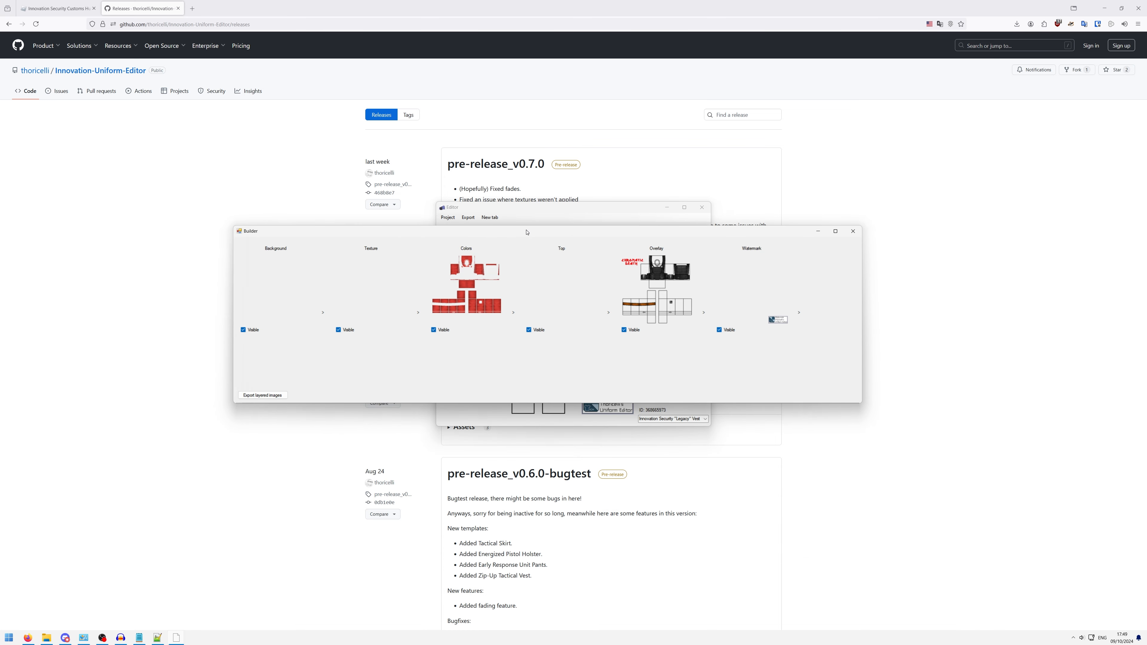
left_click(853, 231)
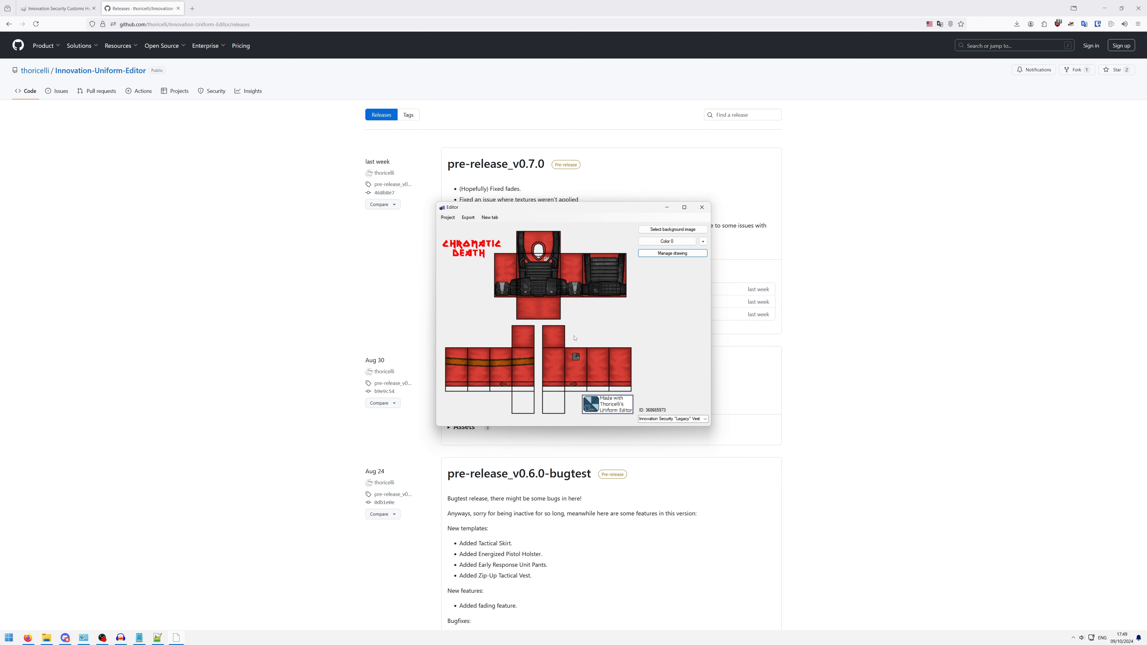
left_click(468, 217)
left_click(474, 227)
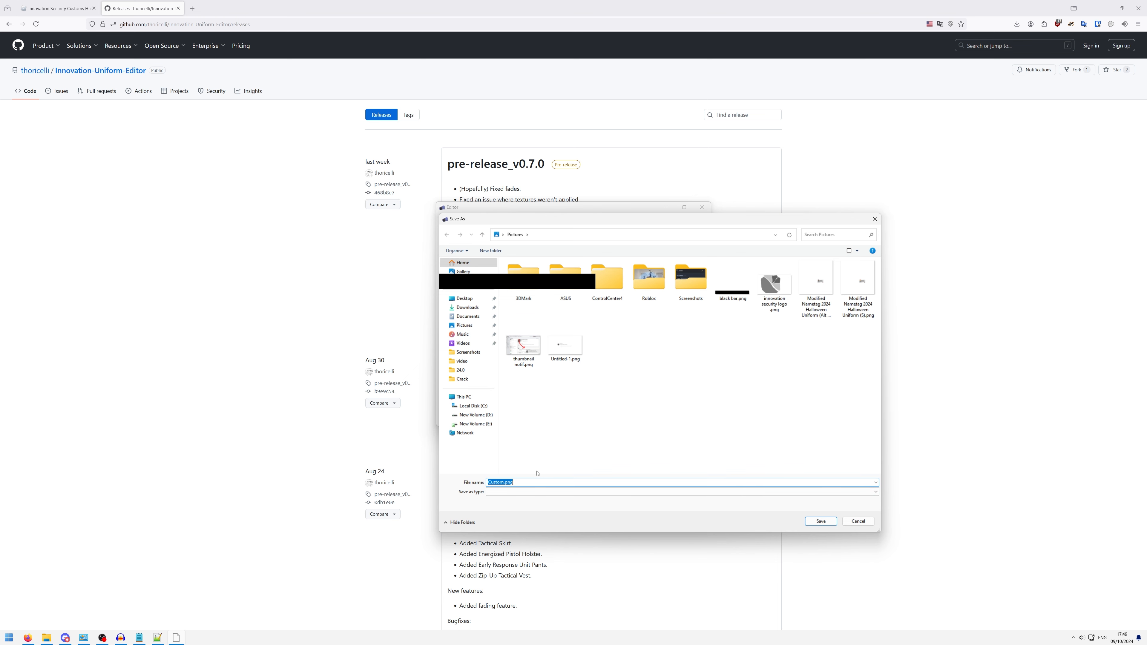
type("my first cusz")
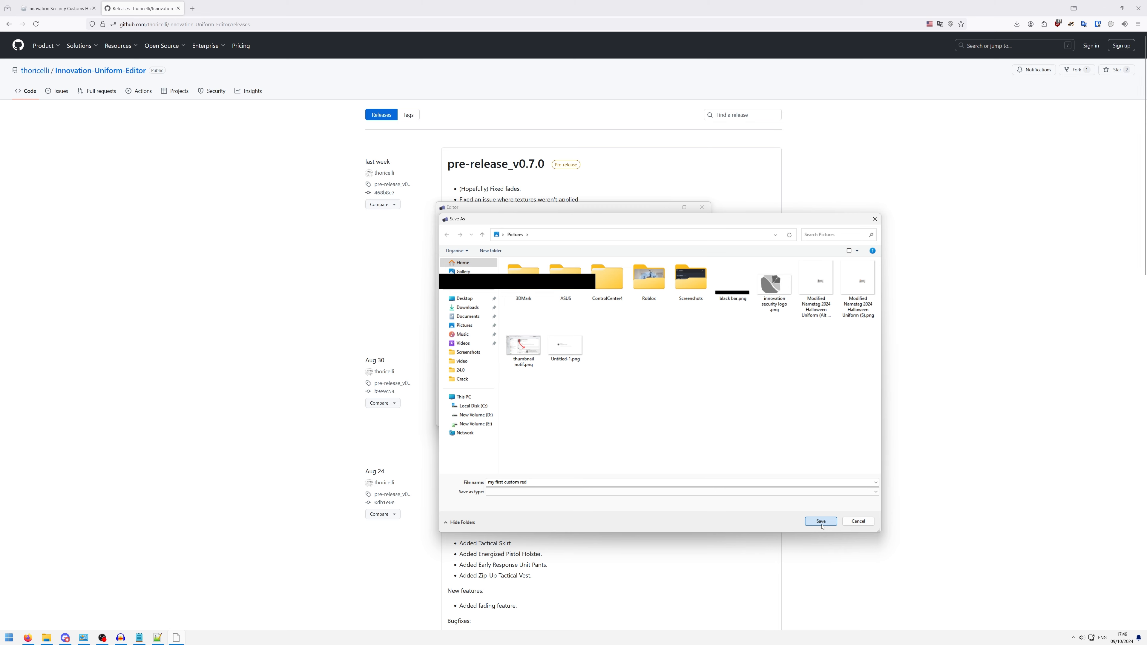
left_click(822, 524)
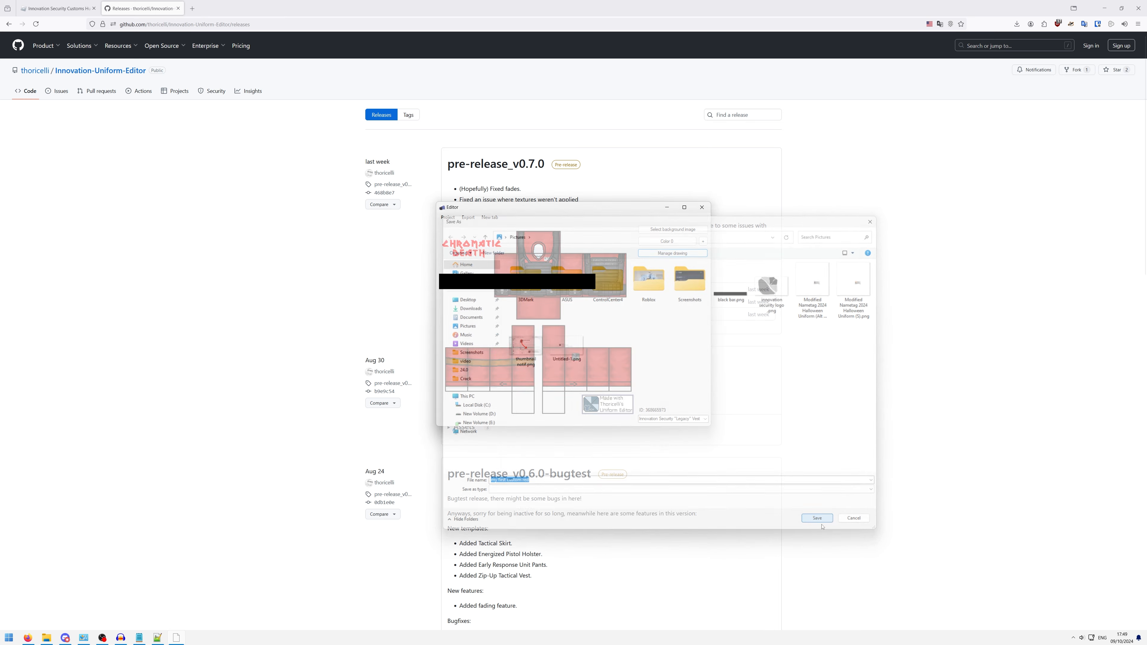
left_click(617, 346)
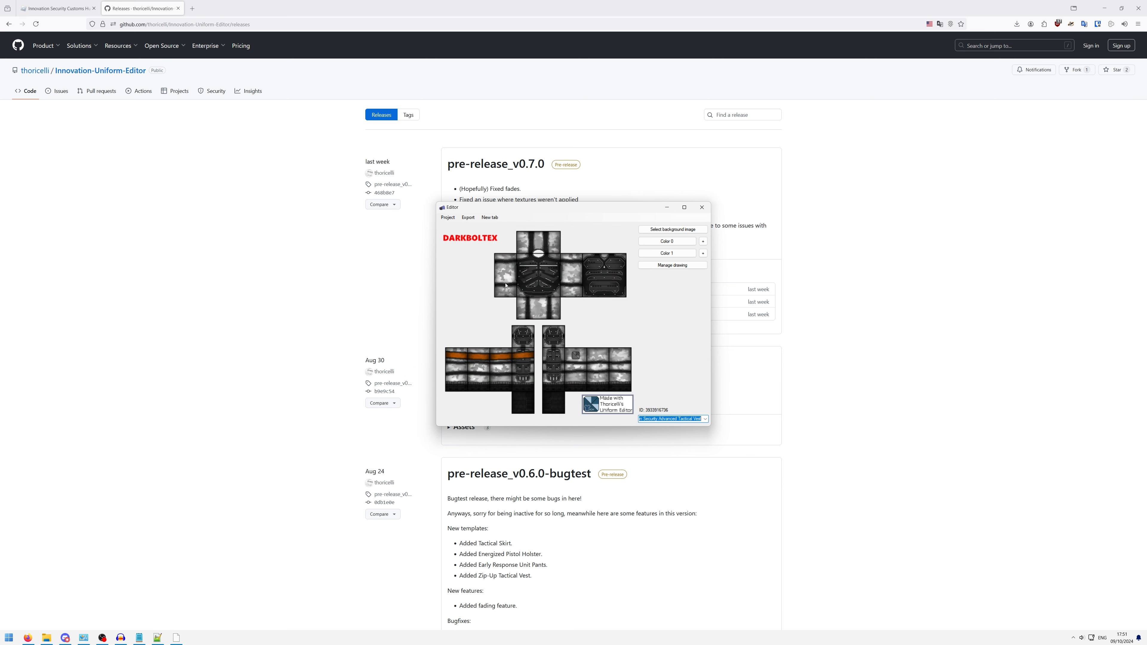
- Set Color 0 of the Innovation Security Advanced Tactical template to an orange-red
left_click(667, 241)
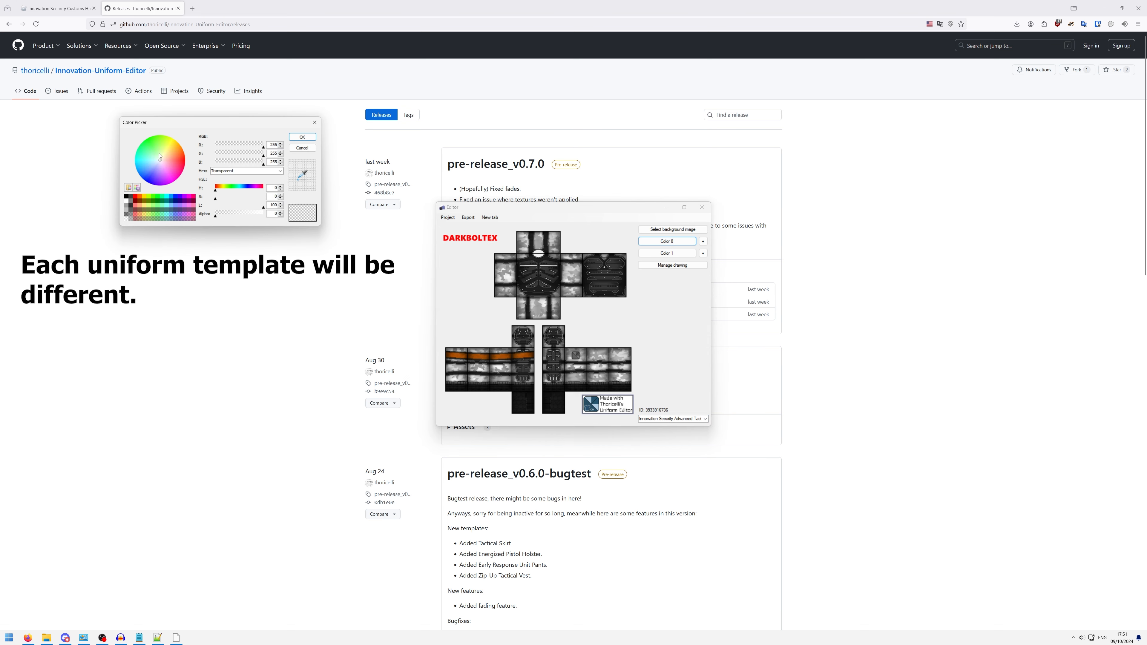
mouse_move(160, 156)
left_mouse_down()
mouse_move(176, 146)
mouse_move(180, 159)
left_mouse_up()
left_click(302, 137)
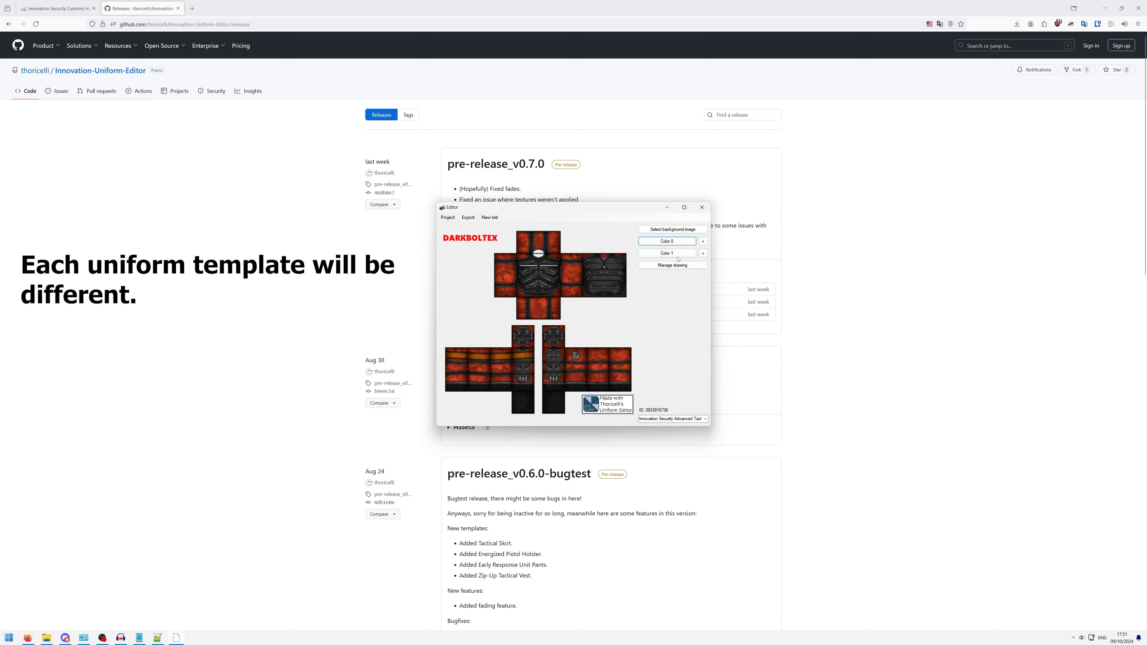
- Set Color 1 of the Advanced Tactical template to bright green with hex 6ADC22
left_click(677, 255)
left_click(180, 186)
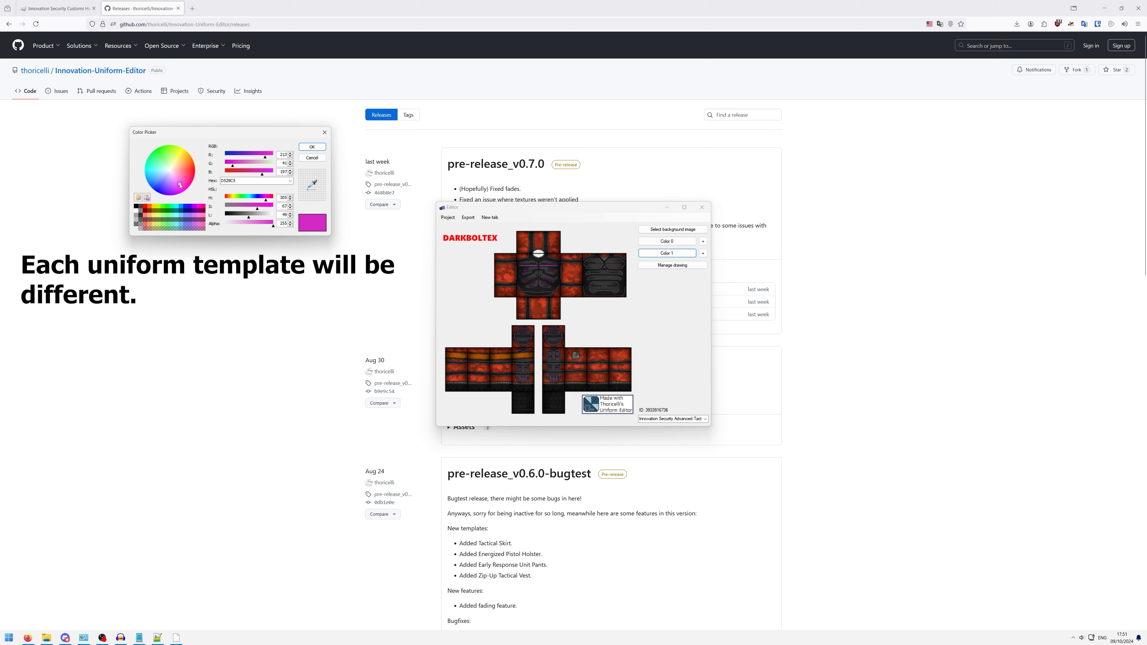
left_click_drag(180, 186, 168, 152)
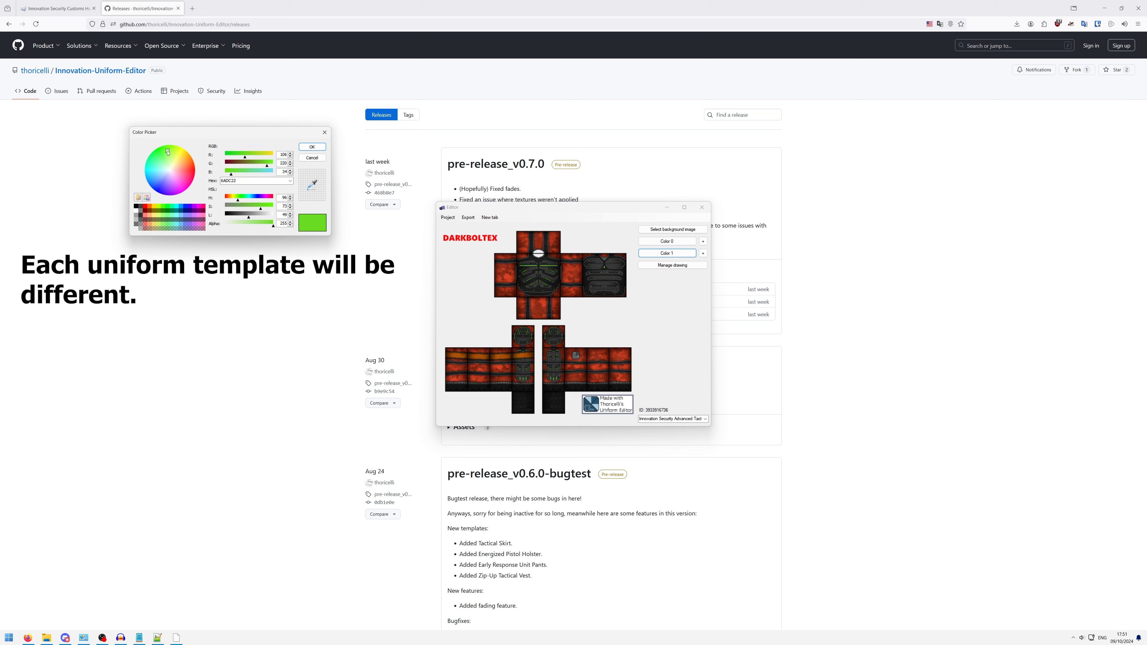
left_click(312, 147)
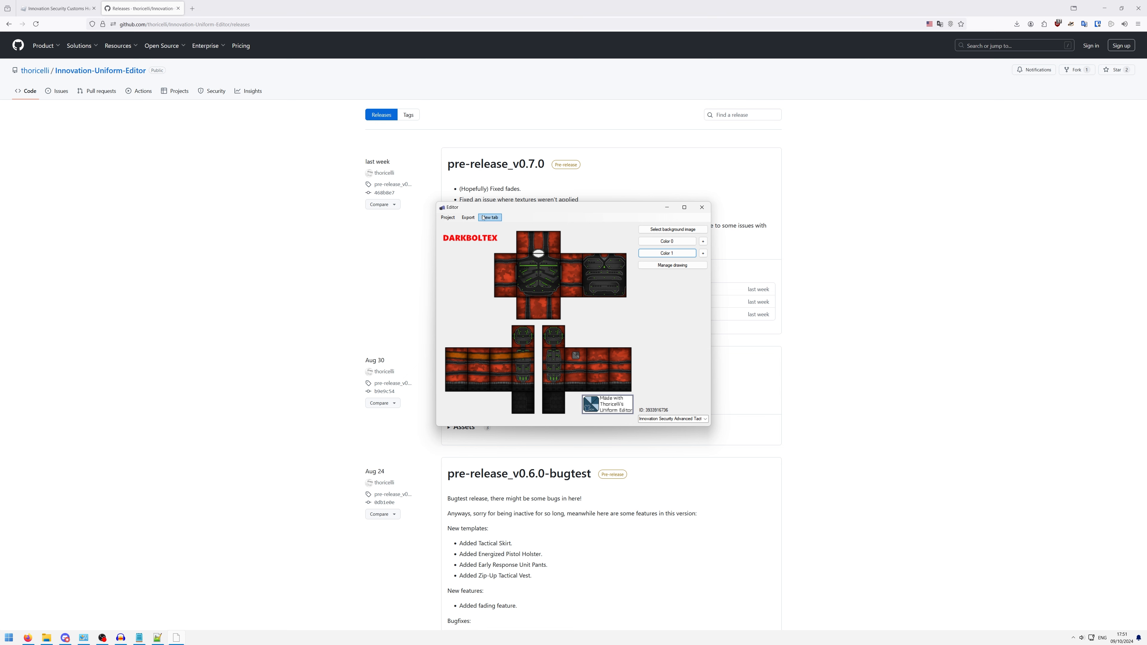
left_click(448, 218)
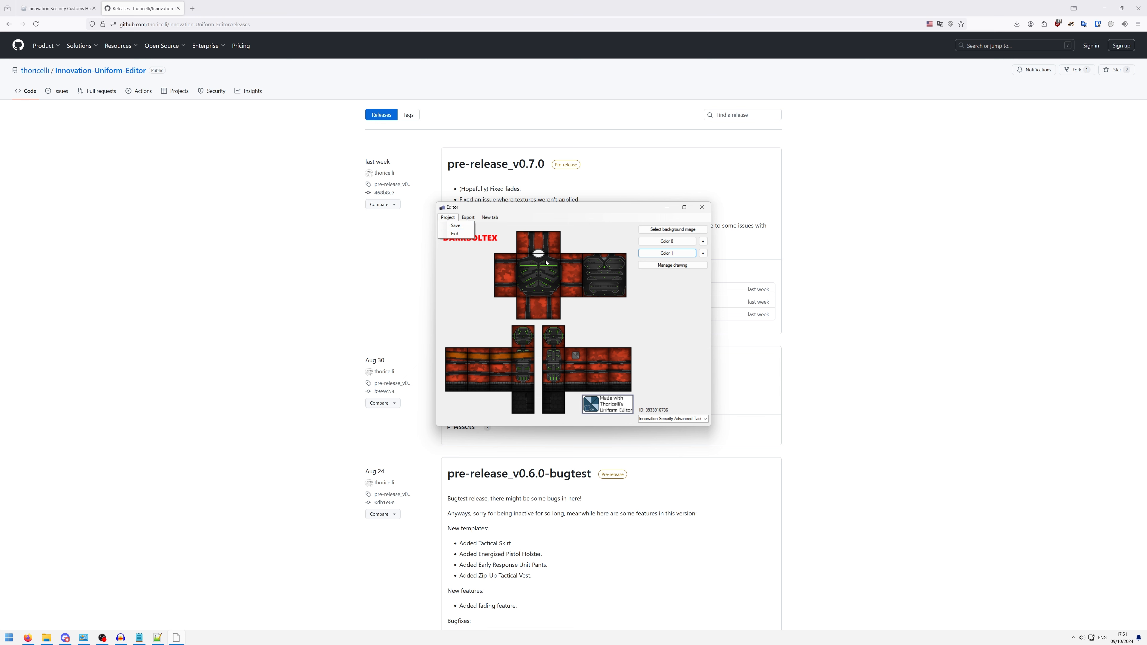
left_click(567, 259)
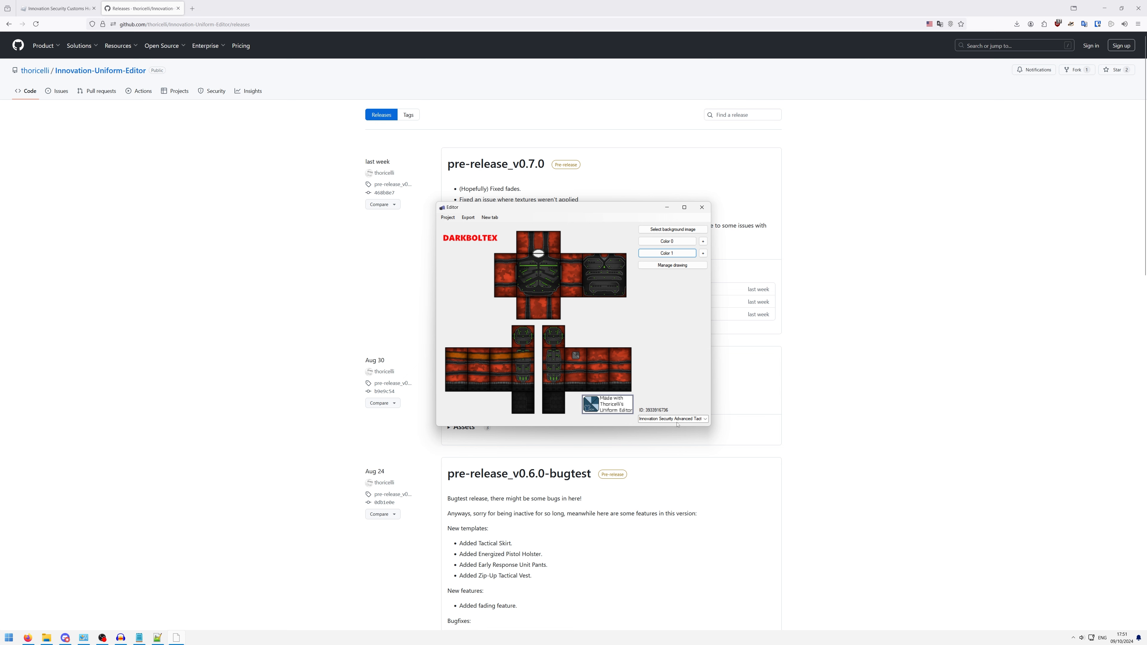
left_click(469, 218)
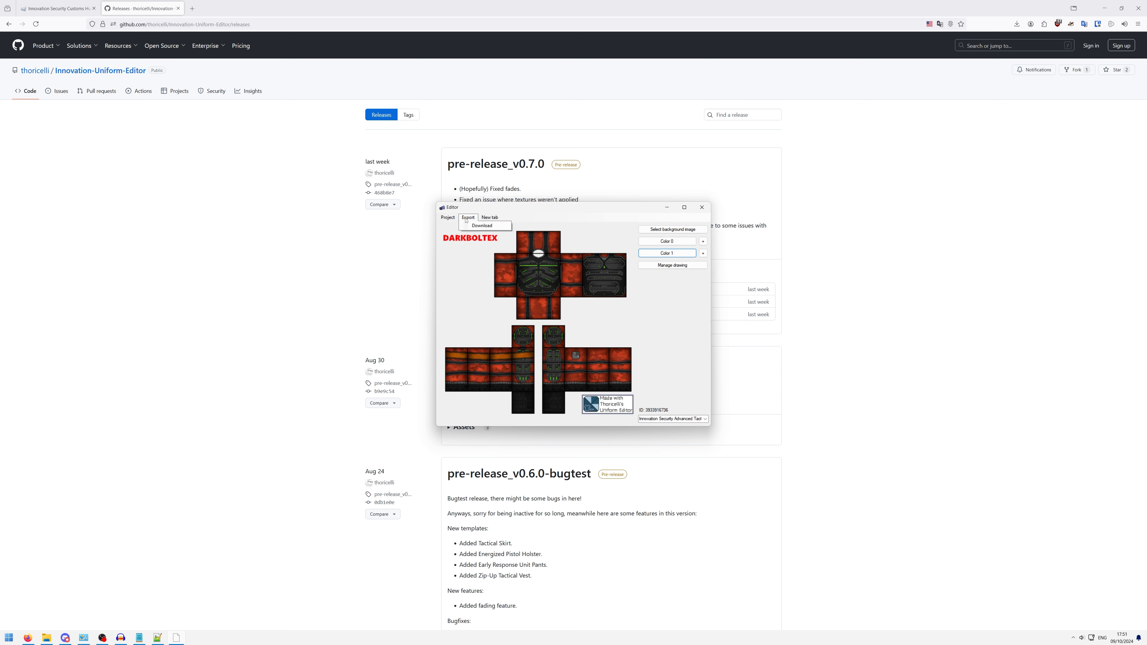
- Open the drawing layer manager clear of the shirt preview and hide the Background, Colors, Top and Overlay layers, keeping Texture visible
mouse_move(445, 219)
left_click(693, 267)
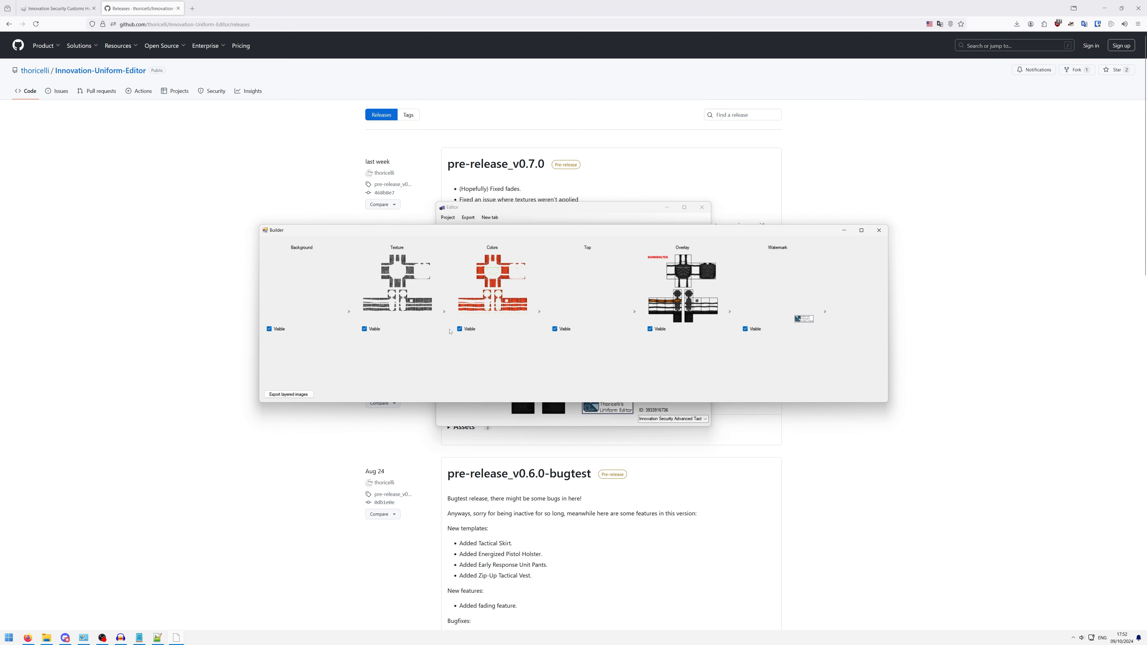
left_click_drag(542, 235, 563, 336)
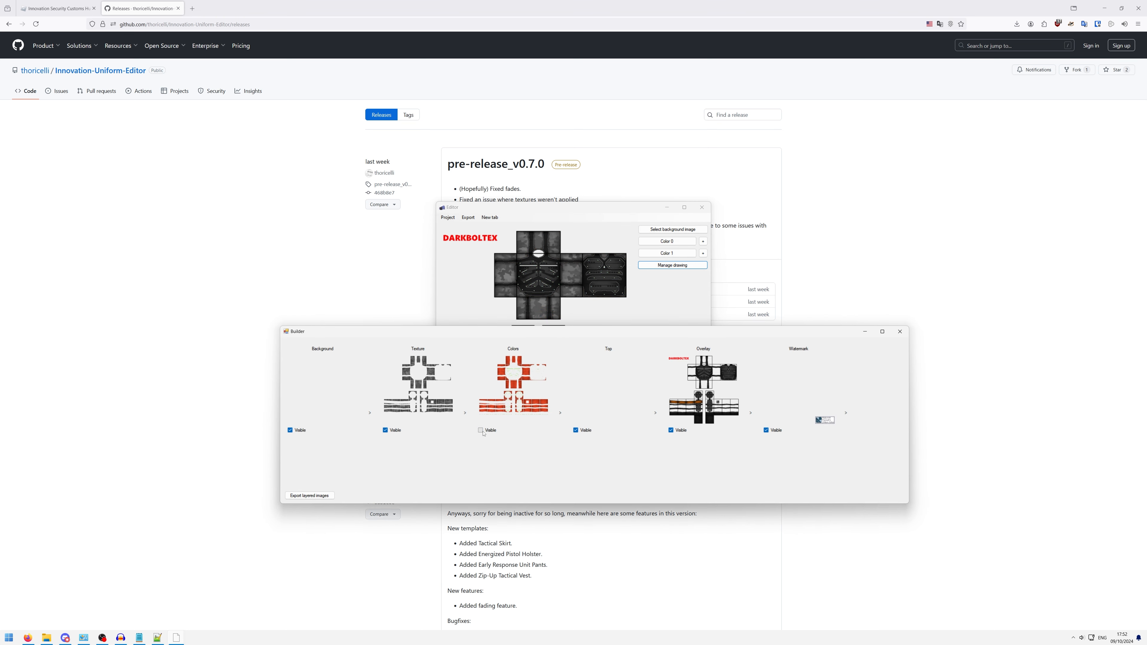
left_click(385, 431)
left_click(291, 431)
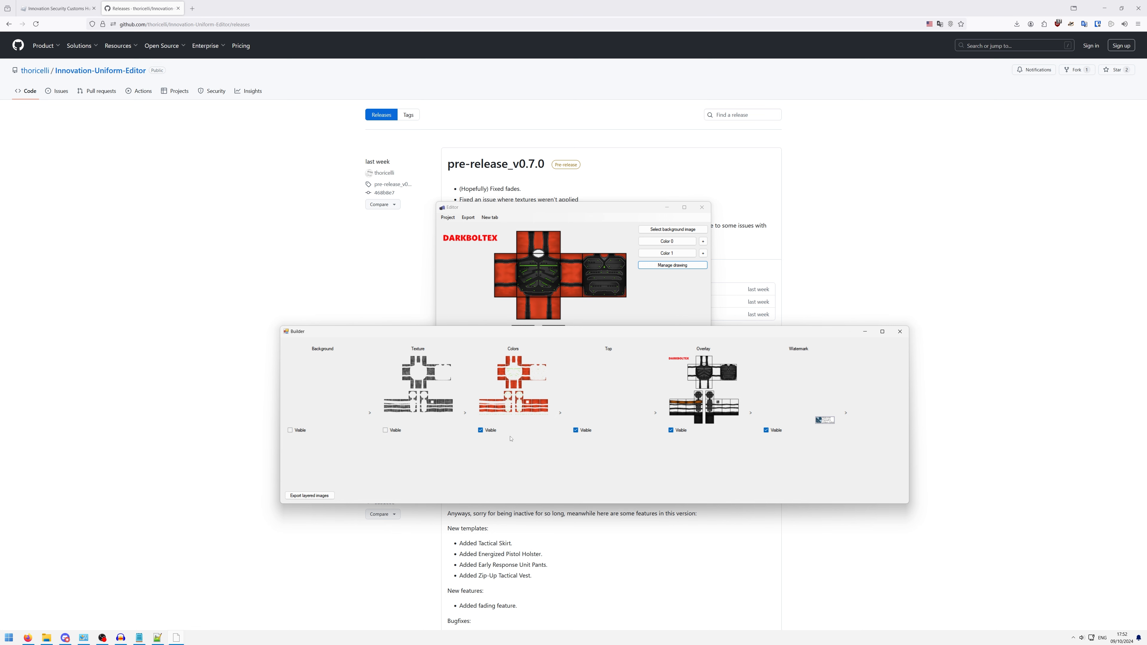
left_click(672, 431)
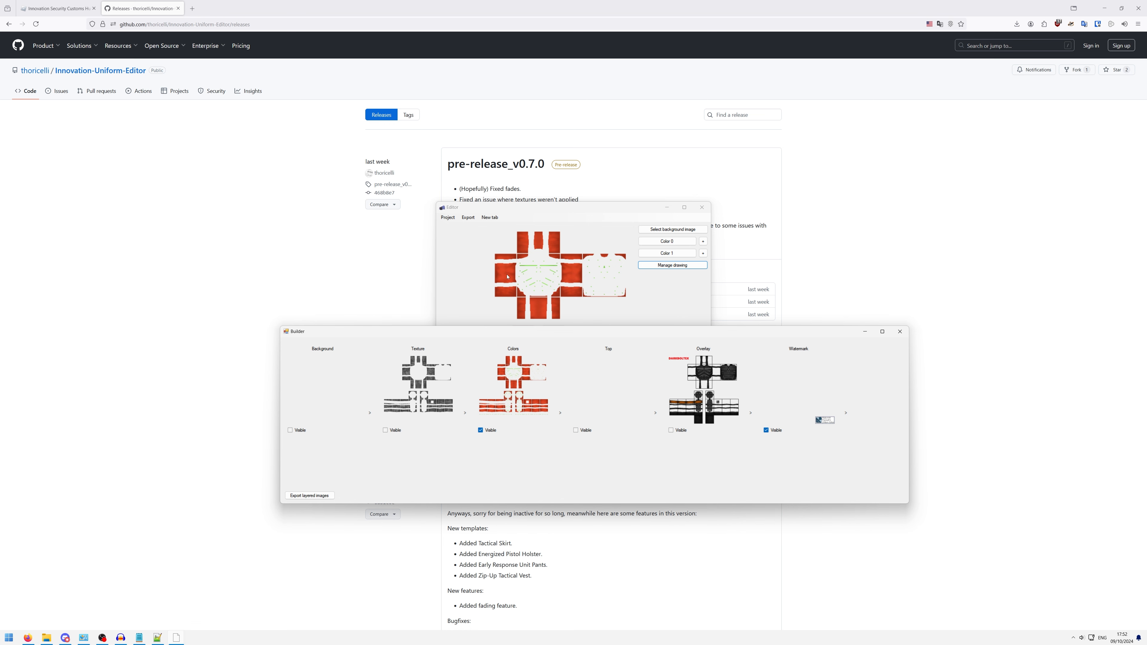
left_click(402, 431)
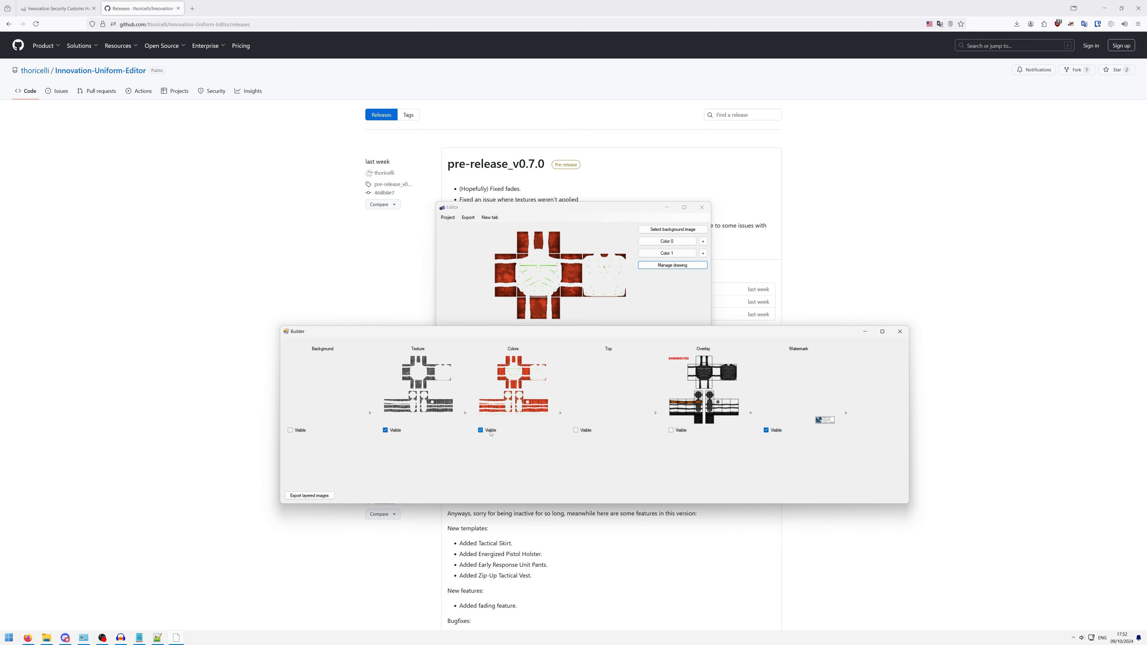
left_click(491, 431)
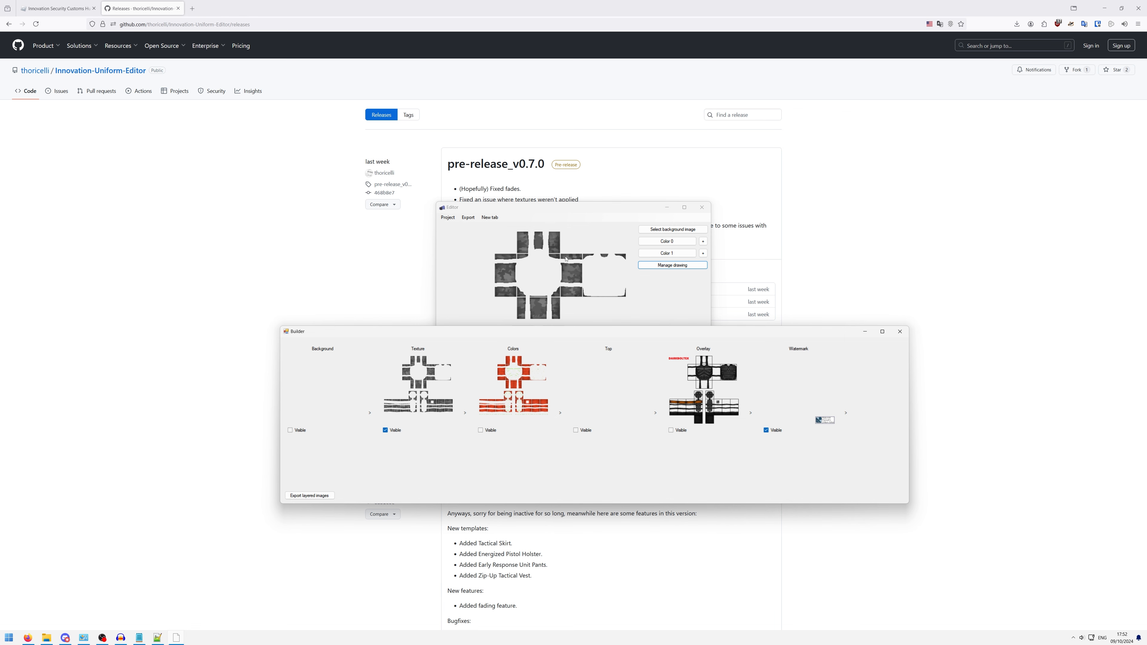
- Bring the editor forward to examine the full preview with only texture and watermark, and close the layer manager
left_click(541, 305)
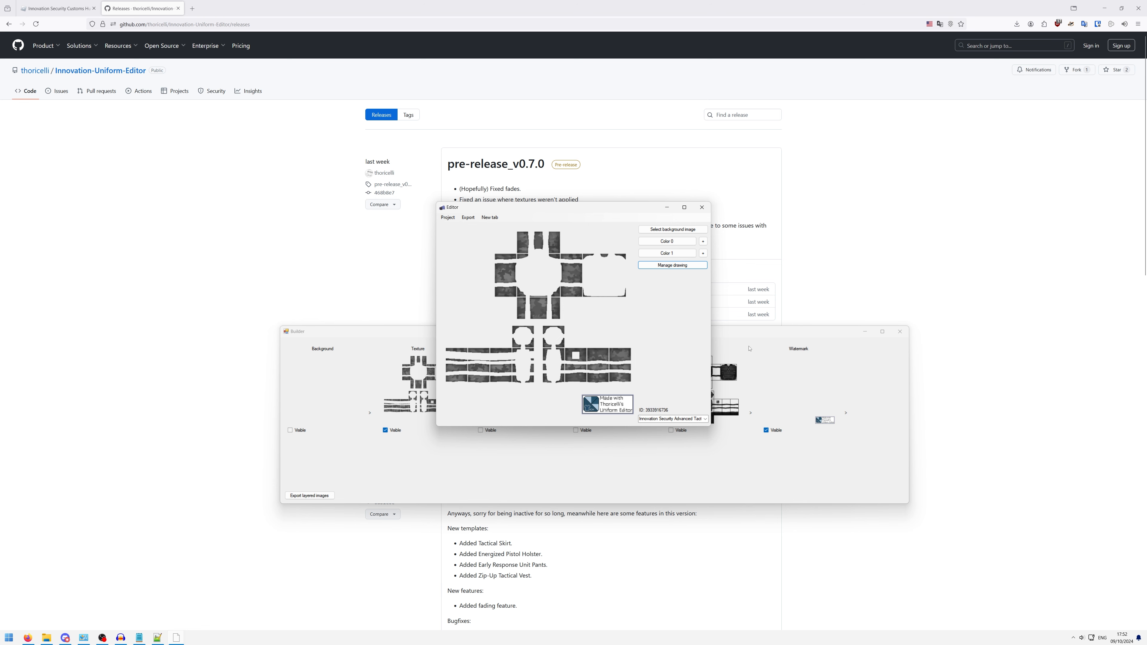
left_click(789, 332)
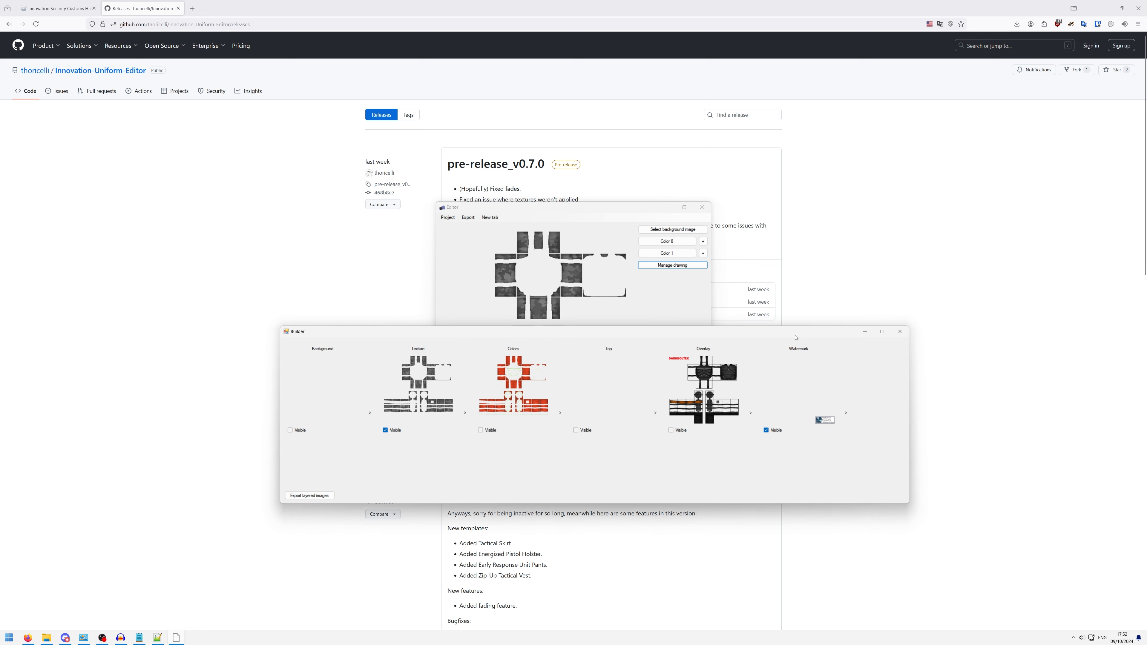
left_click(899, 332)
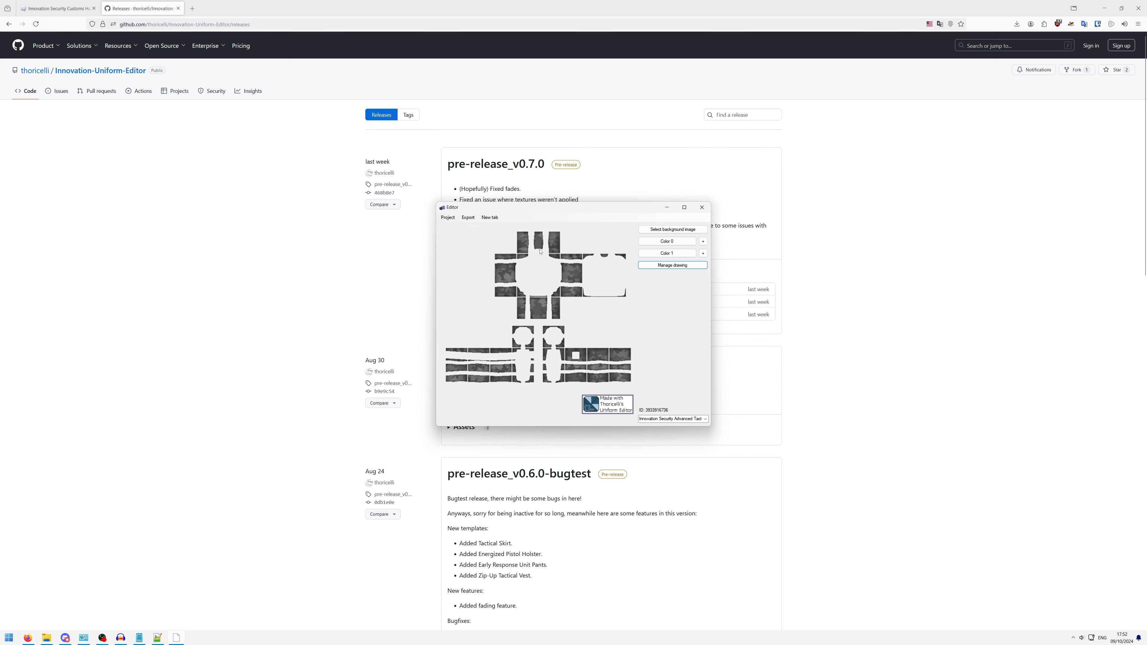
left_click(448, 217)
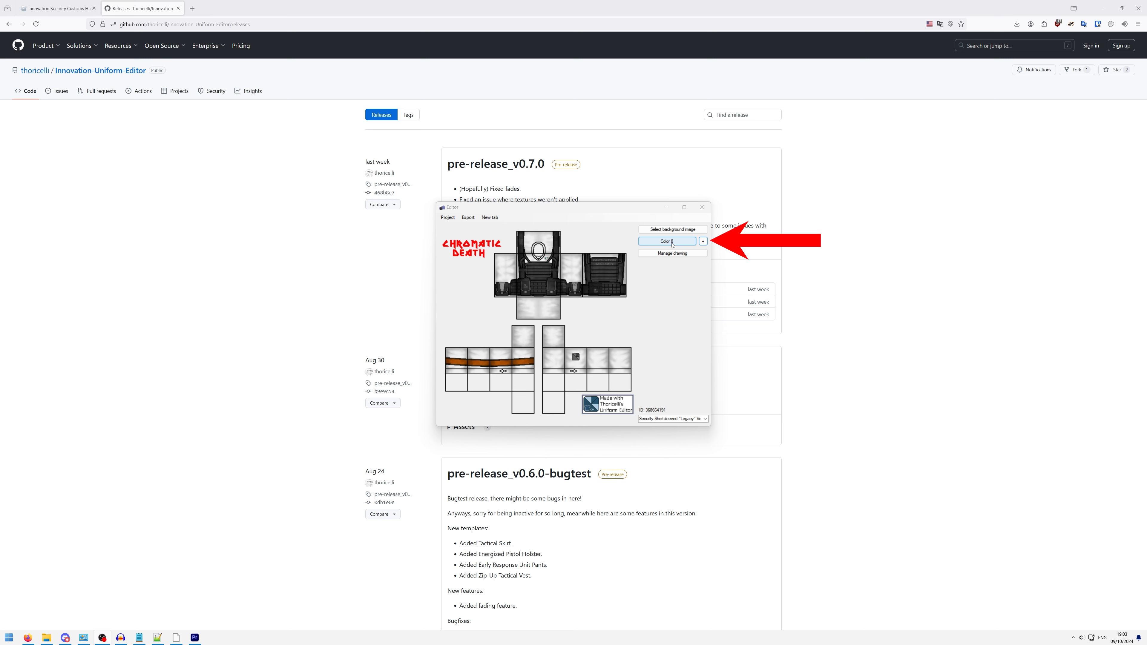
- Open the color details for Color 0 of the shortsleeved Legacy vest and set its Color 1 to blue with hex 2EAAD0
left_click(703, 242)
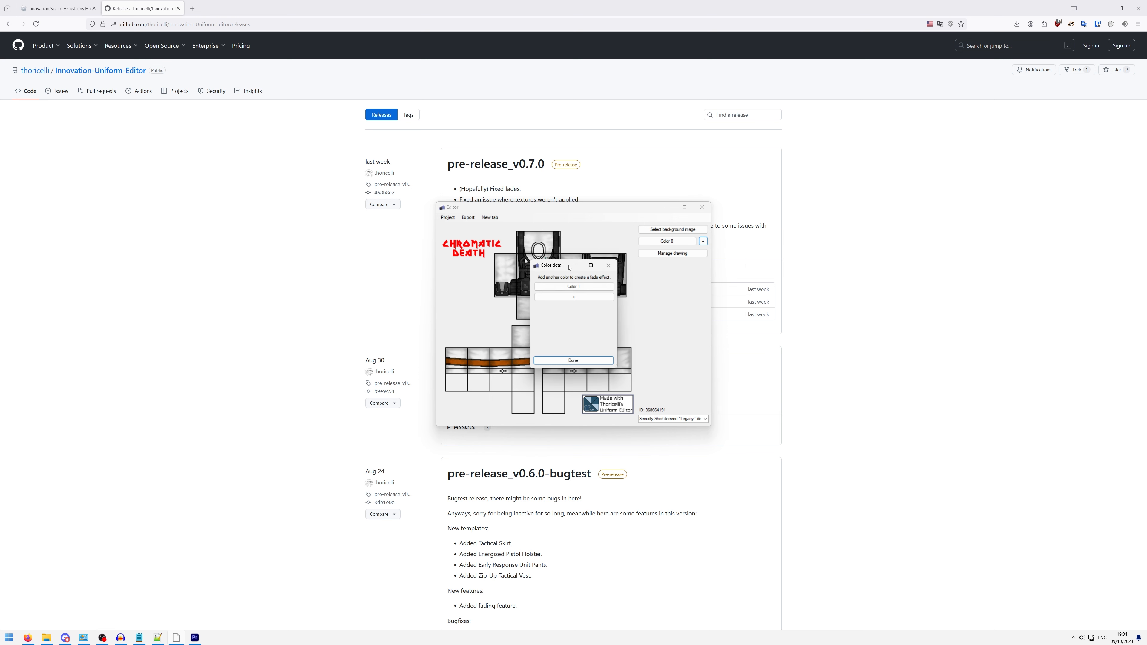
left_click_drag(560, 266, 660, 268)
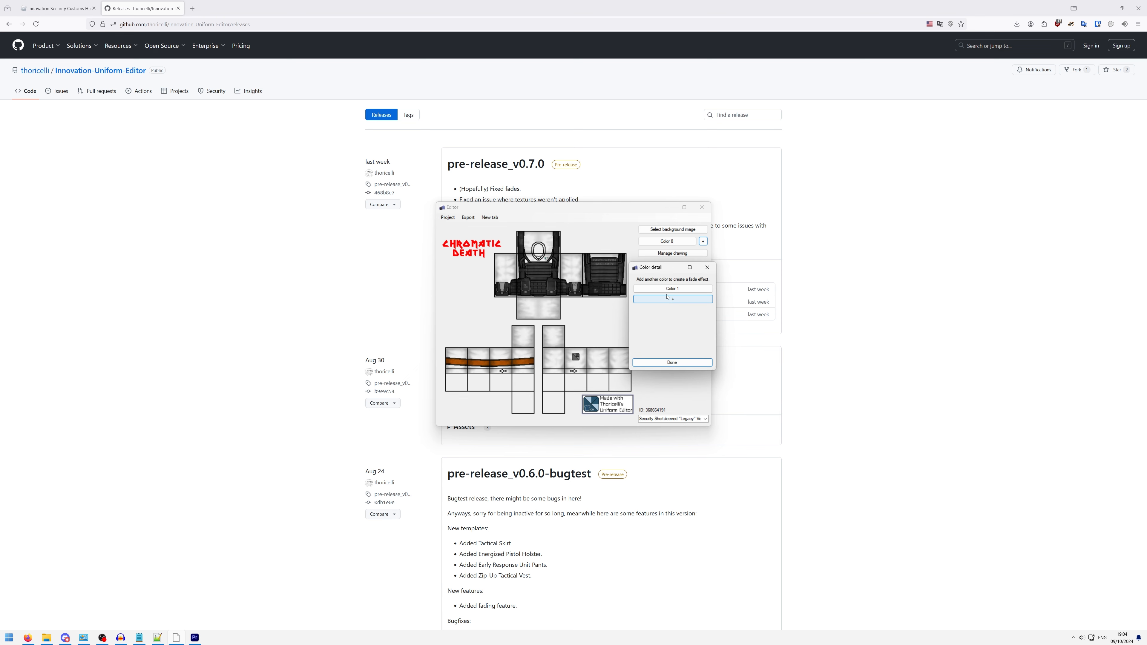
left_click(669, 290)
left_click_drag(587, 305, 597, 310)
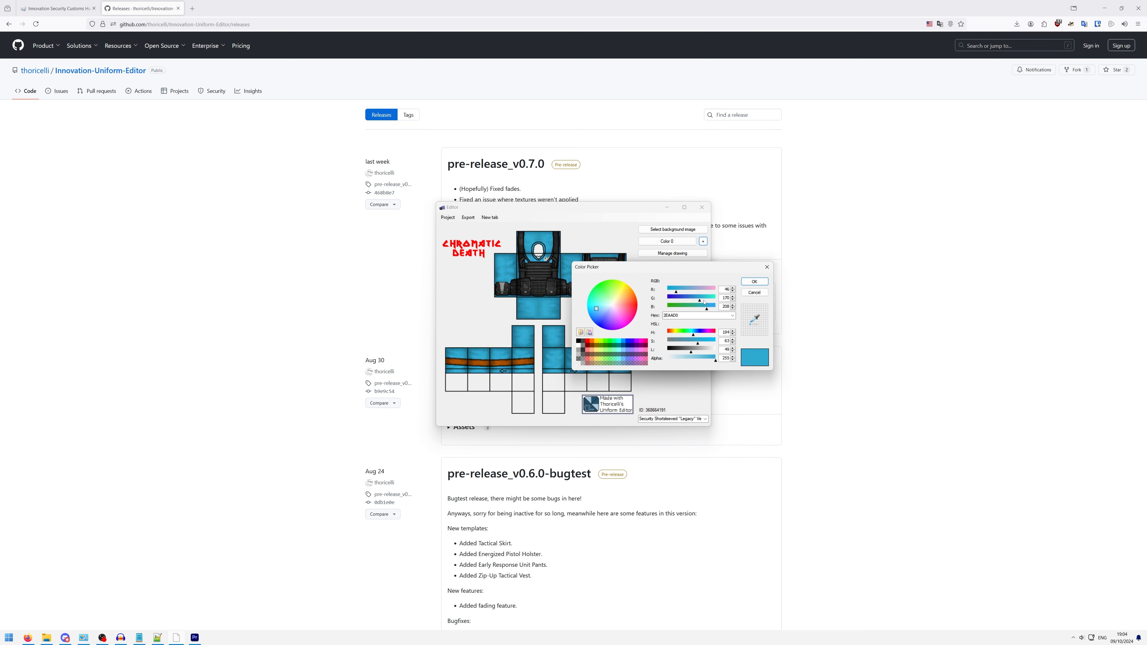
left_click(755, 282)
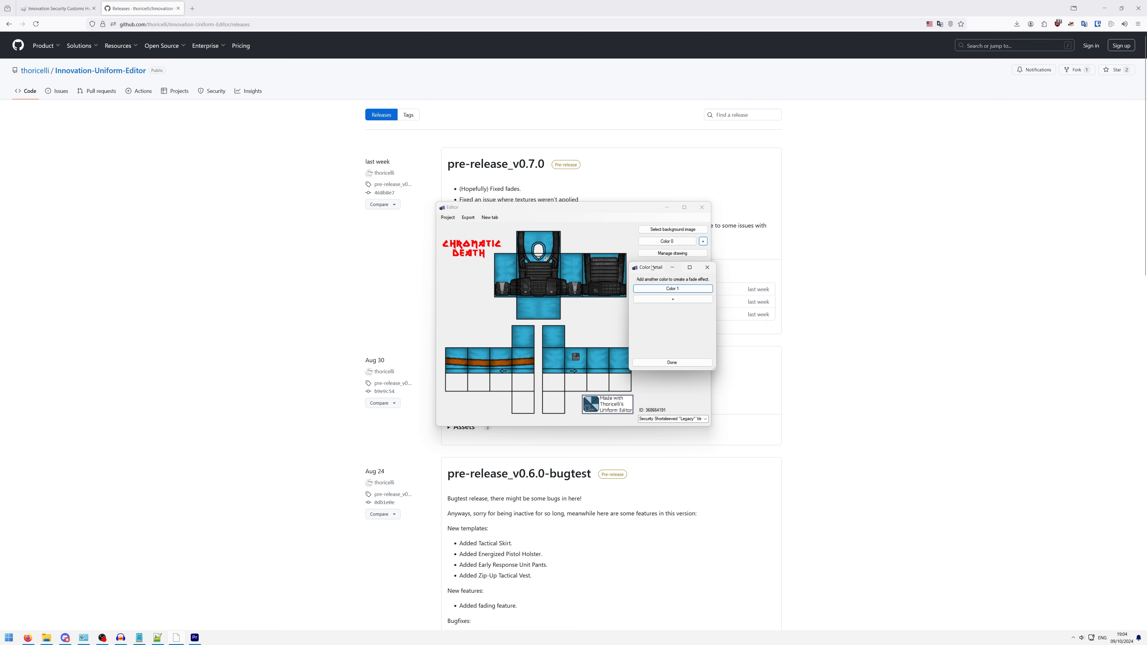
- Add a second color to the fade and set Color 2 to a muted green
left_click_drag(653, 267, 670, 262)
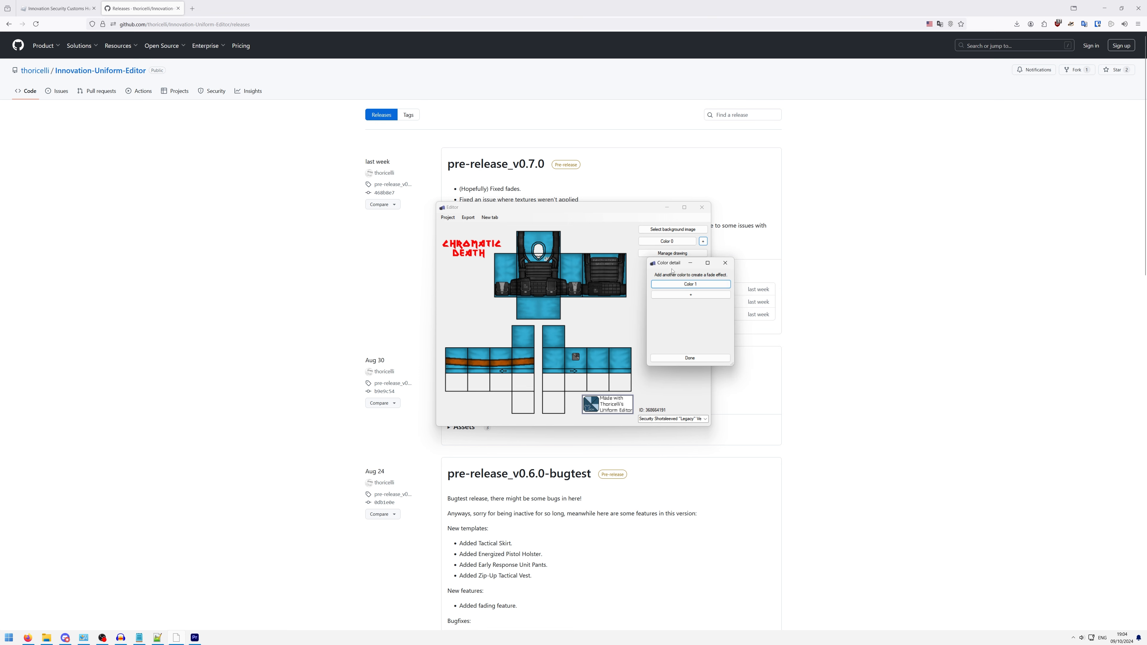
left_click(690, 296)
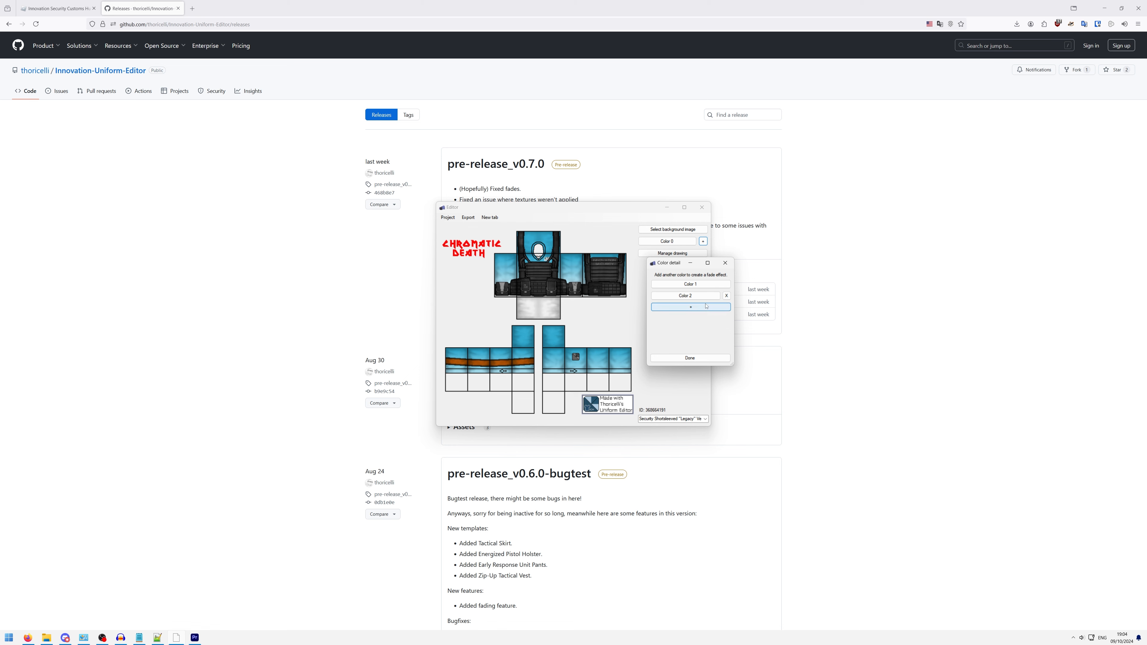
left_click(685, 296)
left_click(651, 301)
mouse_move(651, 301)
left_mouse_down()
mouse_move(626, 308)
mouse_move(629, 297)
left_mouse_up()
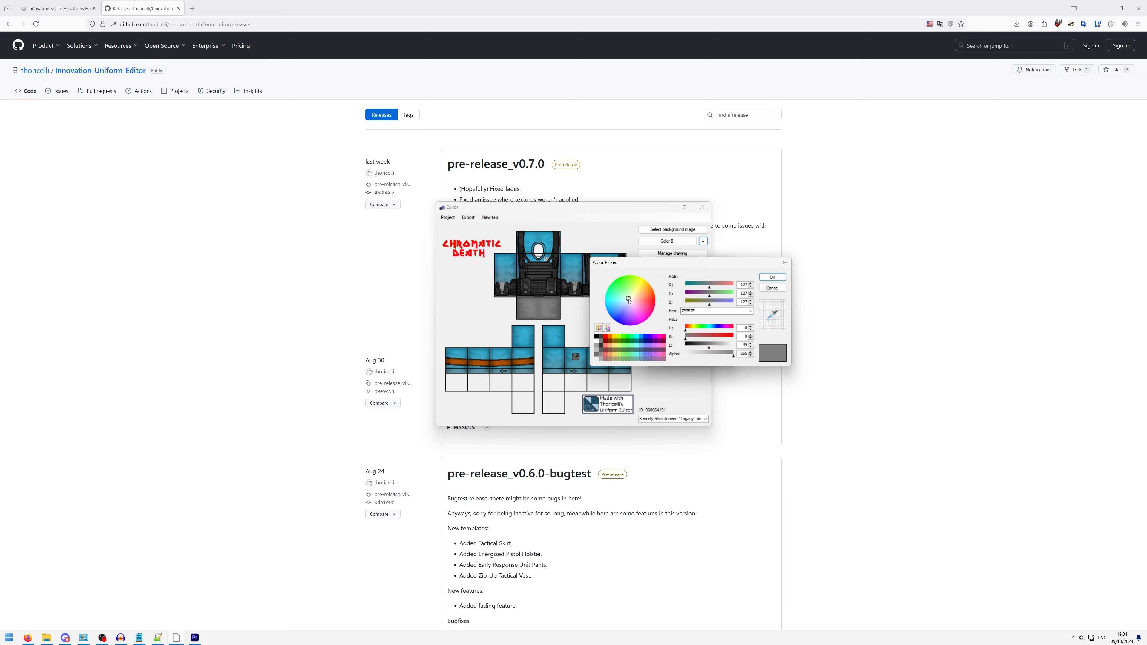
left_click(764, 279)
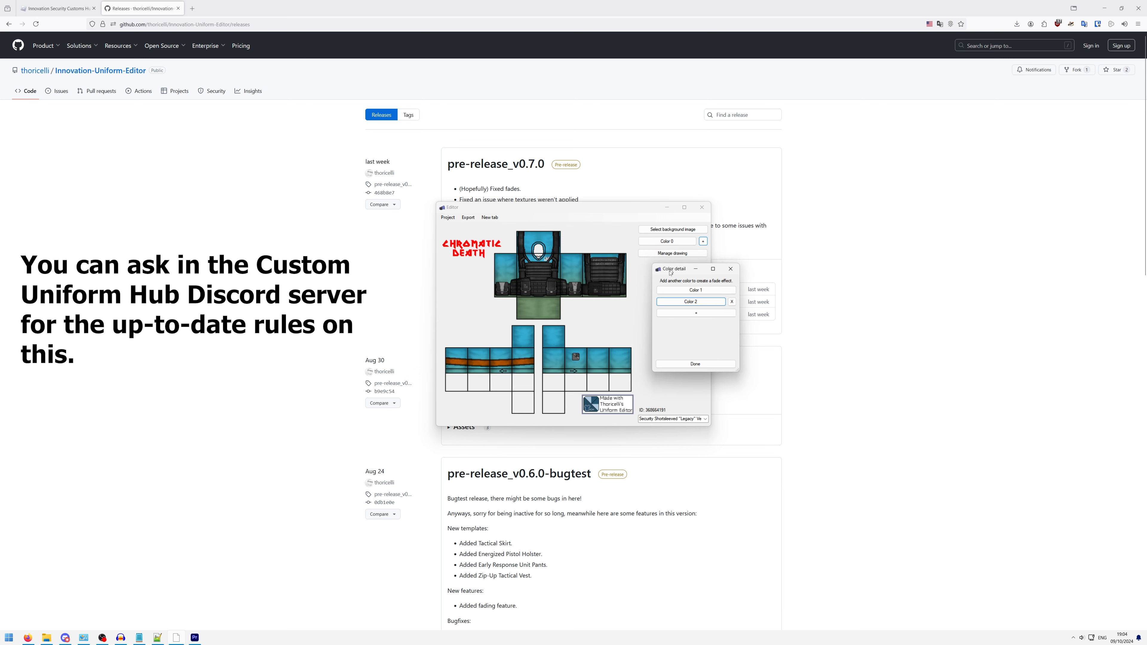
- Change Color 2 of the fade to bright red with hex E2251C and close the color details
left_click_drag(665, 267, 670, 293)
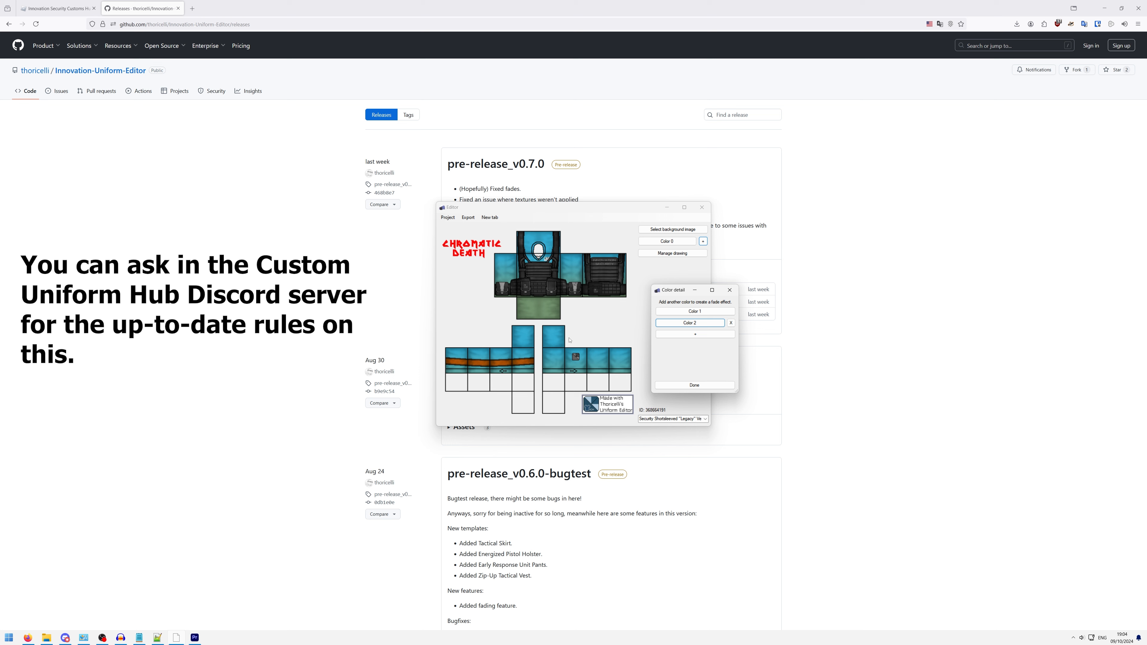
left_click(690, 322)
left_click(642, 319)
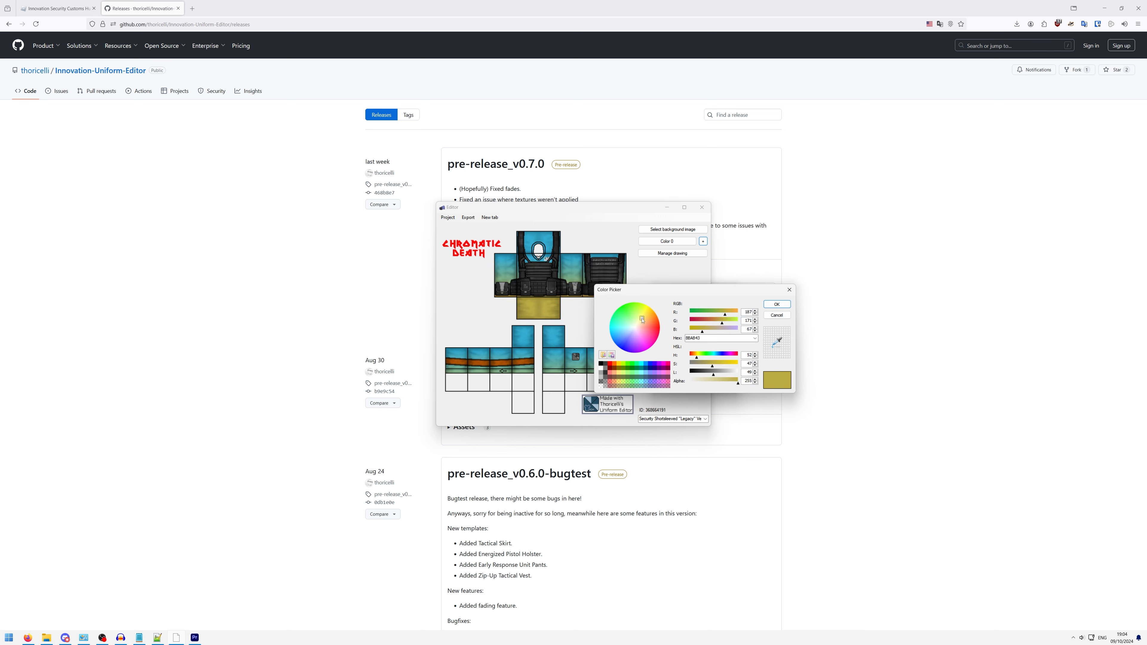
left_click_drag(643, 319, 655, 328)
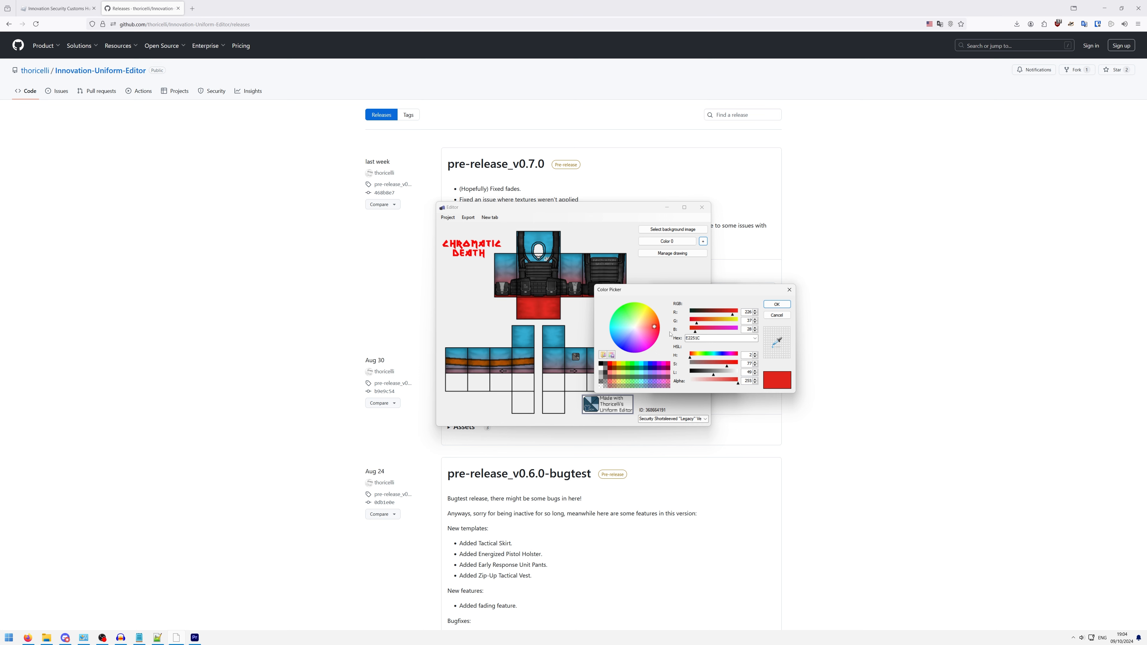
left_click(777, 304)
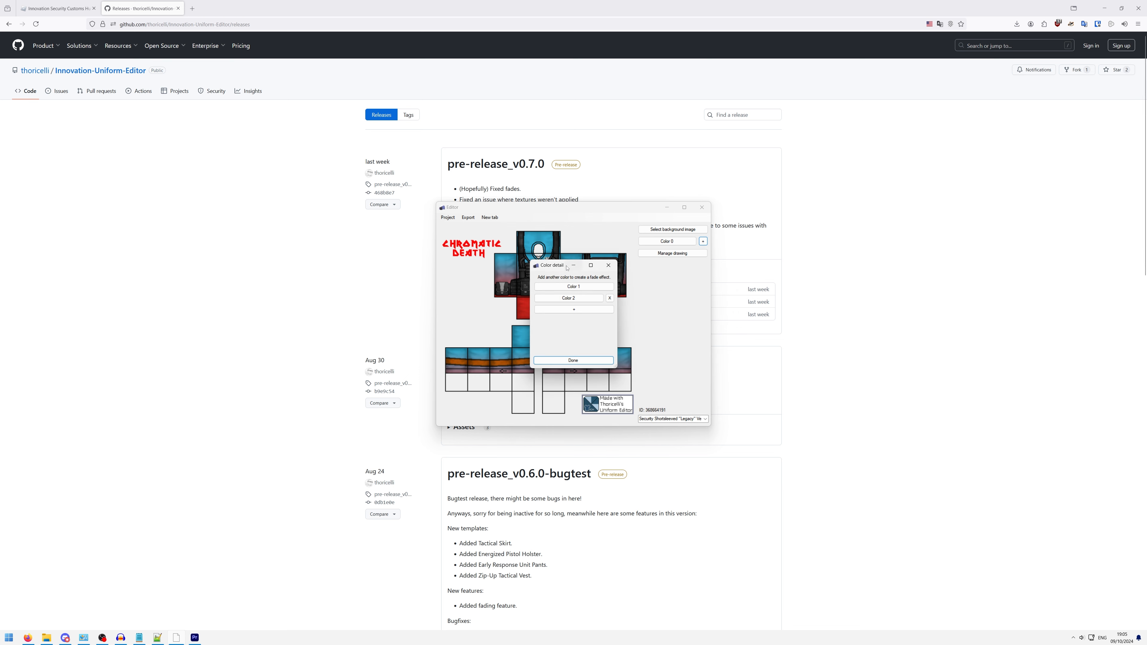
left_click_drag(562, 266, 564, 257)
left_click(611, 256)
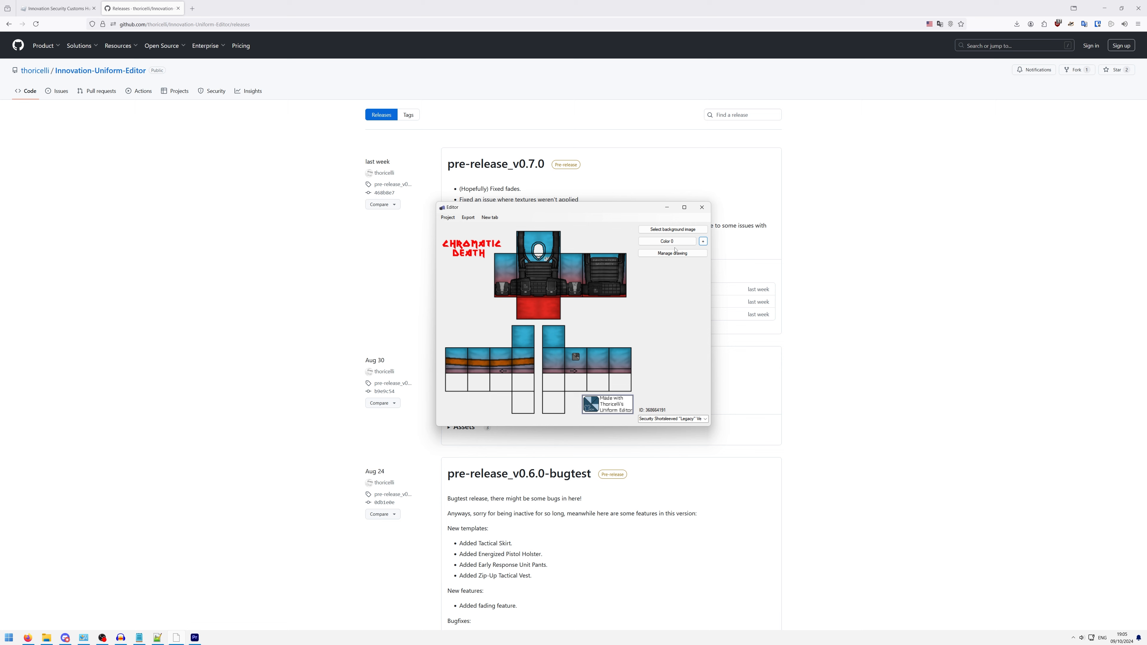
- Reopen the color details for Color 0 and set Color 2 of the fade to red with hex D93225
left_click(704, 242)
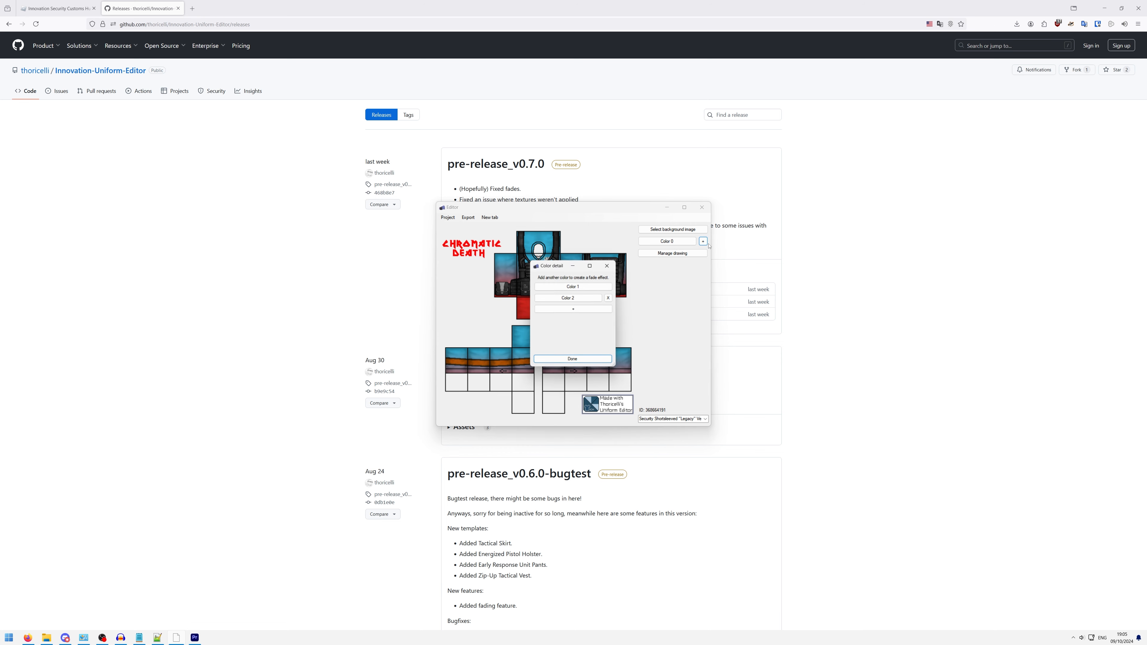
left_click(569, 299)
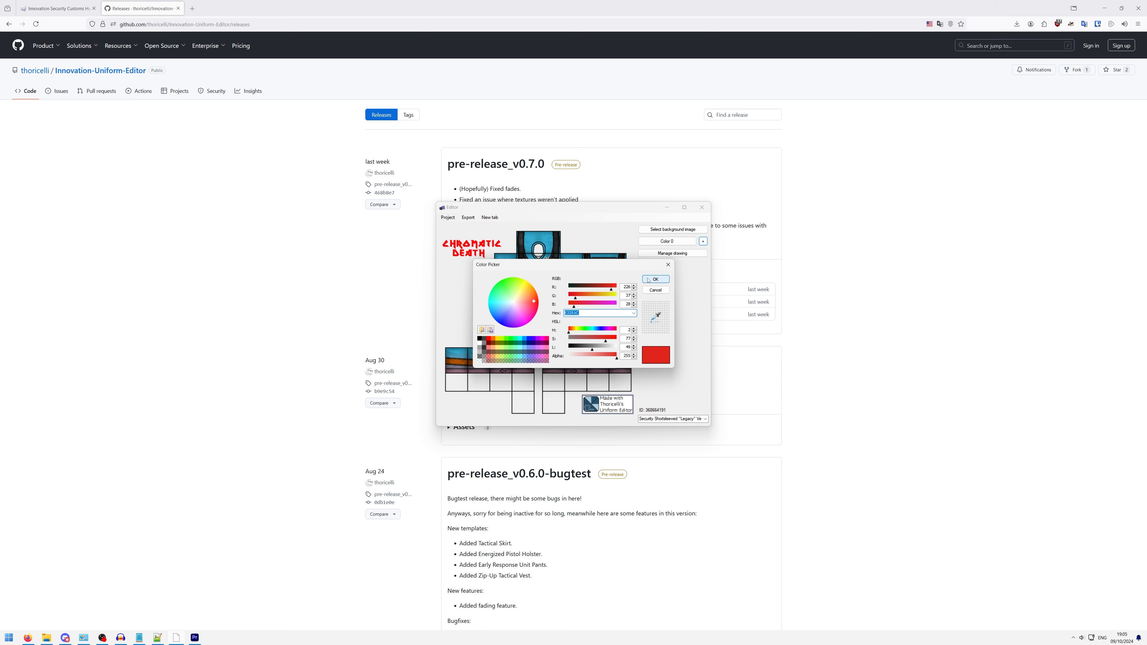
left_click_drag(534, 301, 532, 303)
left_click_drag(557, 265, 693, 223)
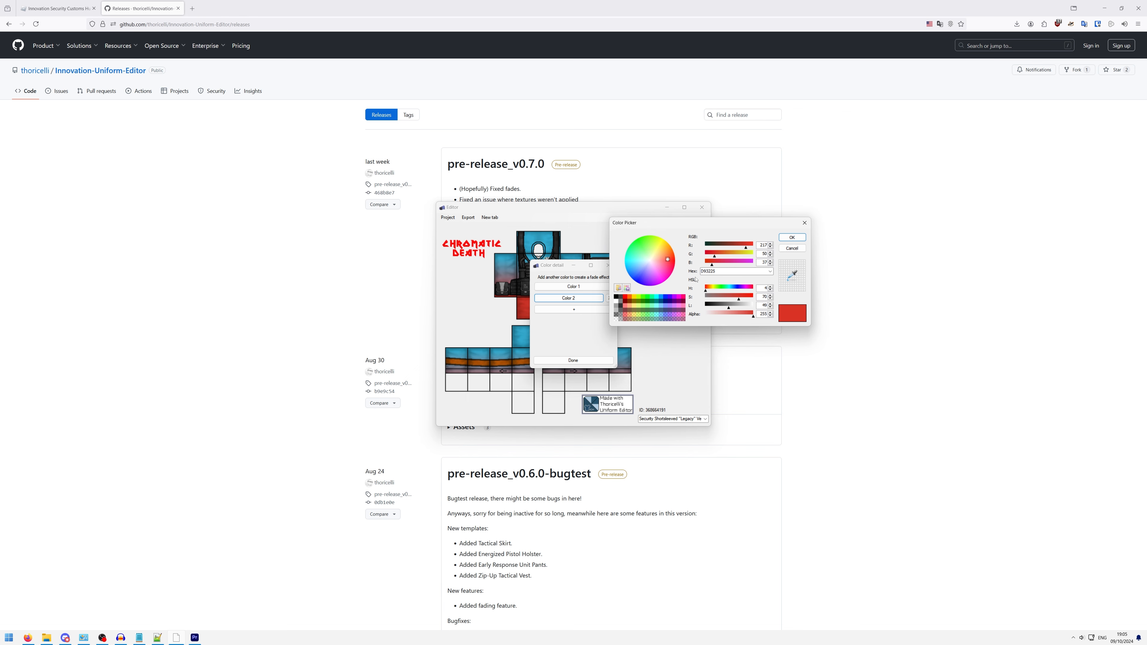
left_click(792, 238)
left_click_drag(554, 270, 646, 270)
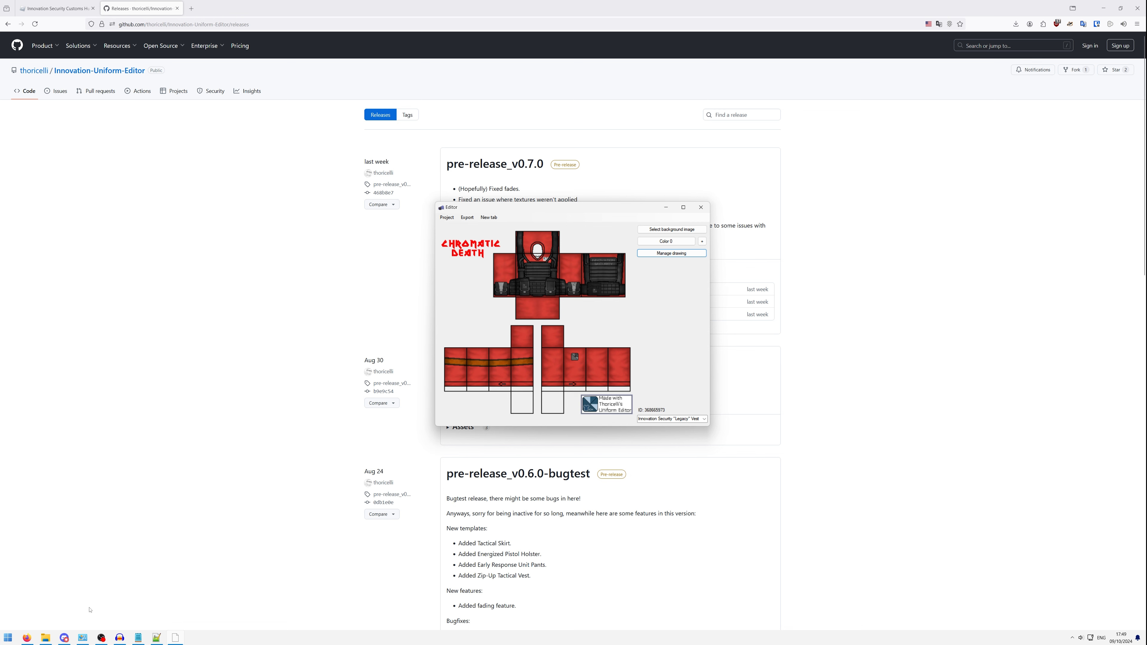
- Switch to Discord and, in the Innovation Customs Hub server, examine the official-uniform-rules and requests channels
left_click(64, 638)
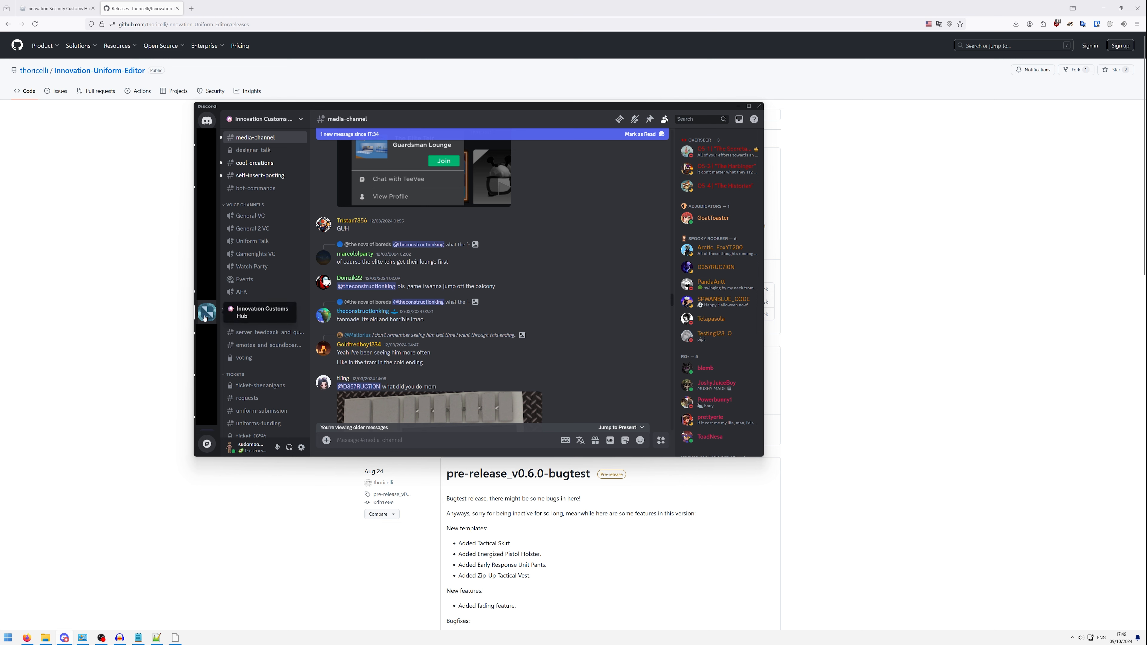
scroll(267, 341, "up", 4)
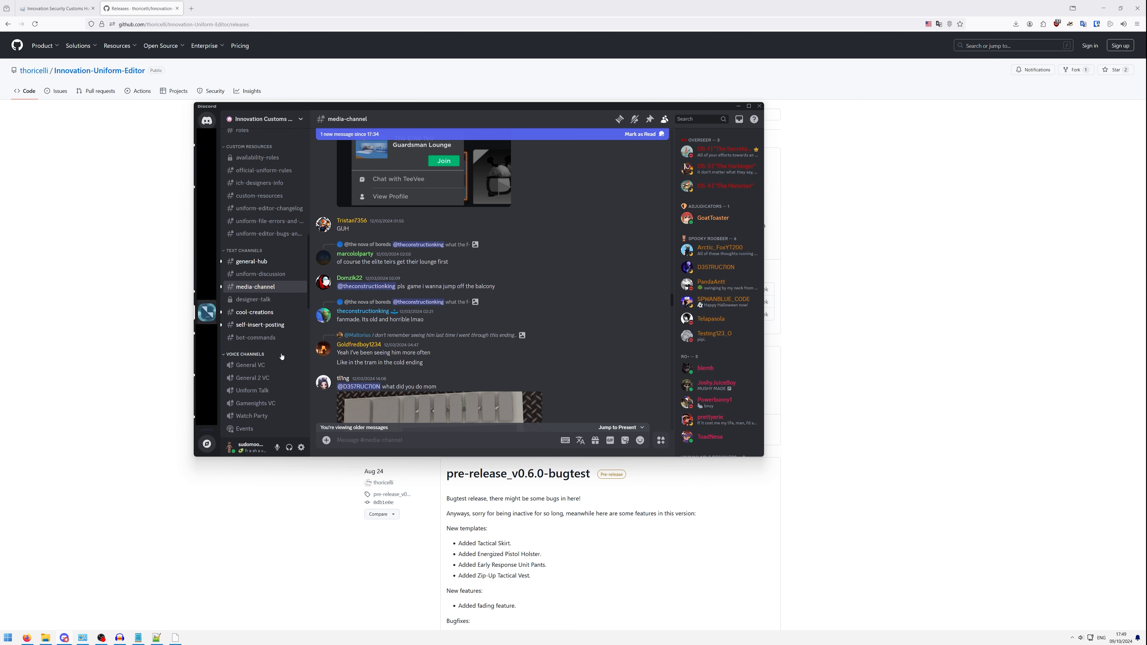
scroll(267, 341, "up", 3)
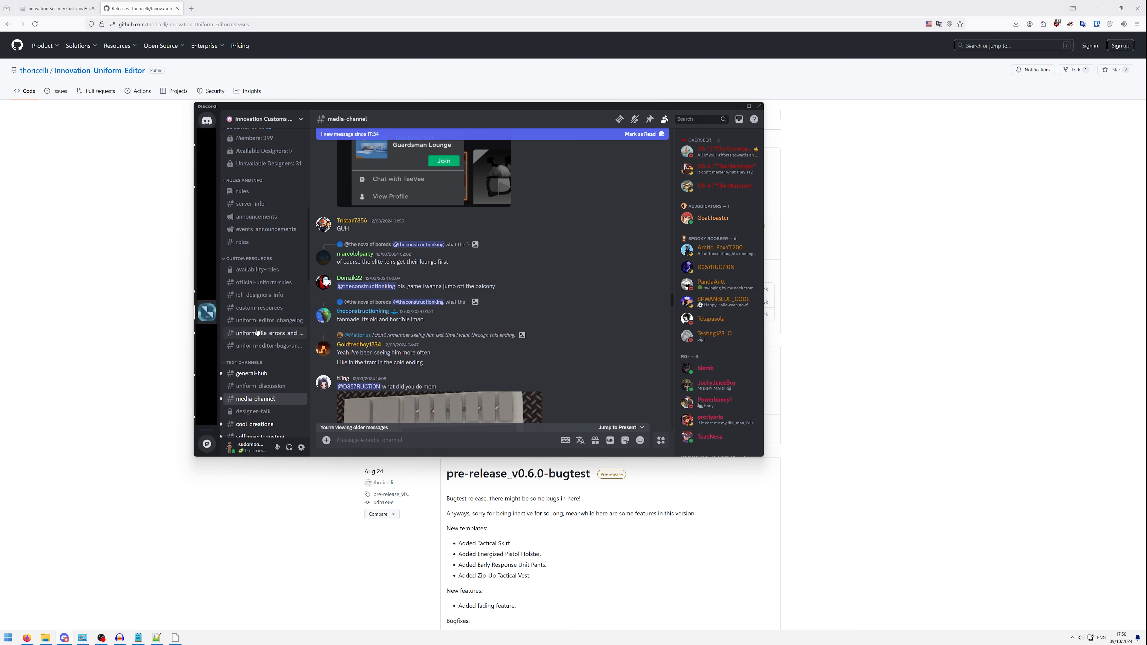
scroll(267, 271, "down", 2)
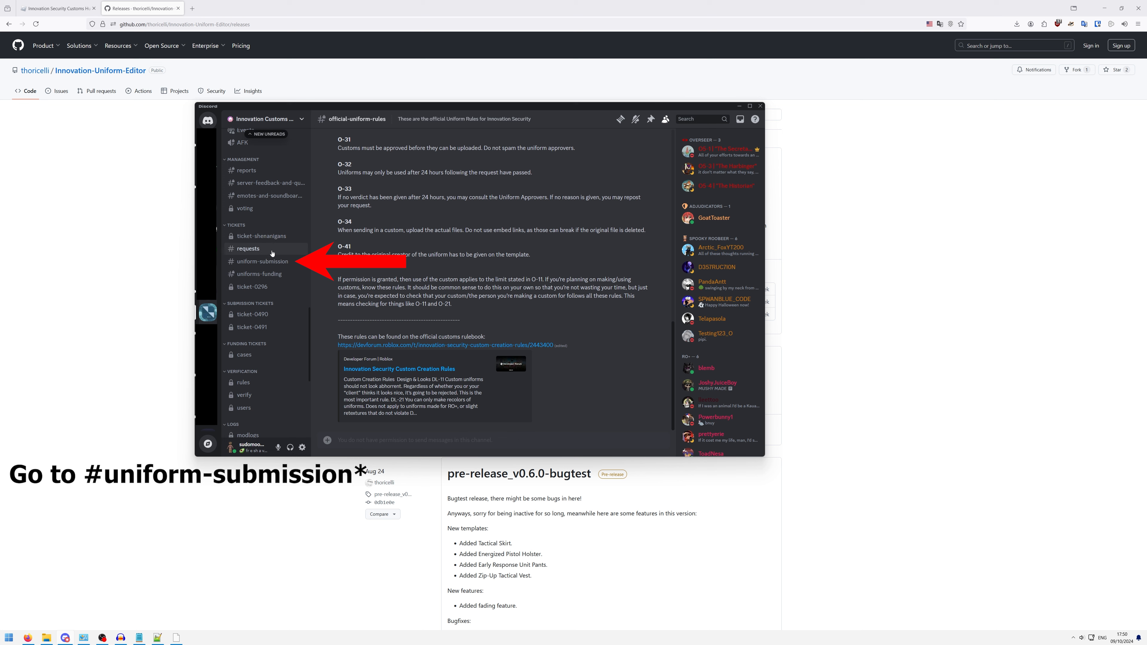
left_click(272, 253)
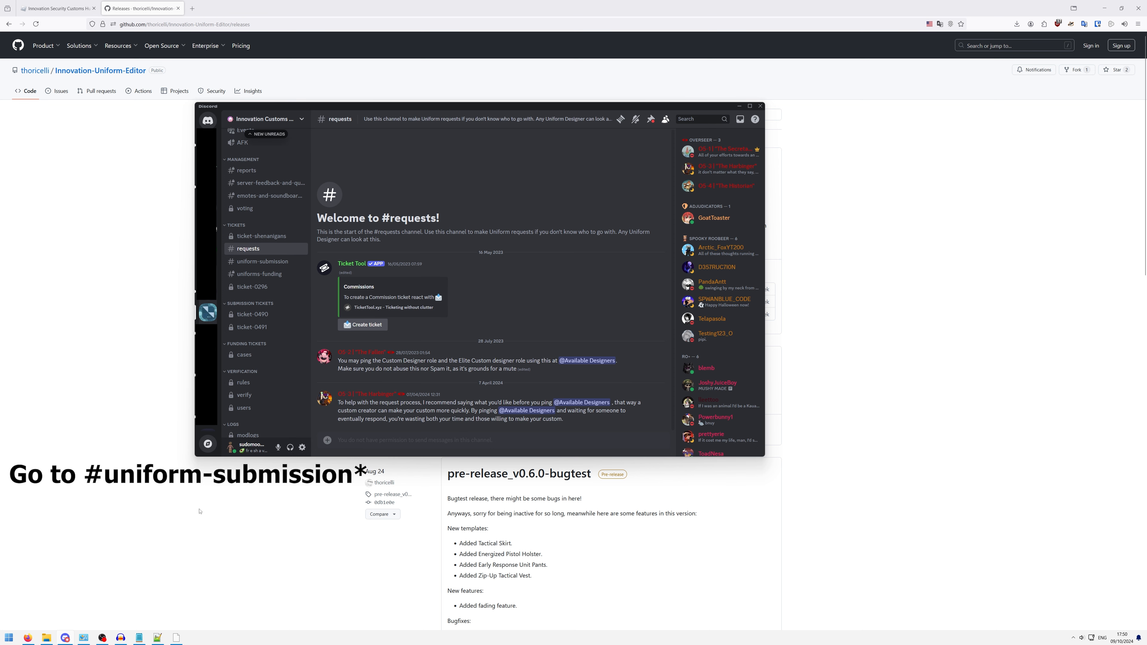
left_click(187, 523)
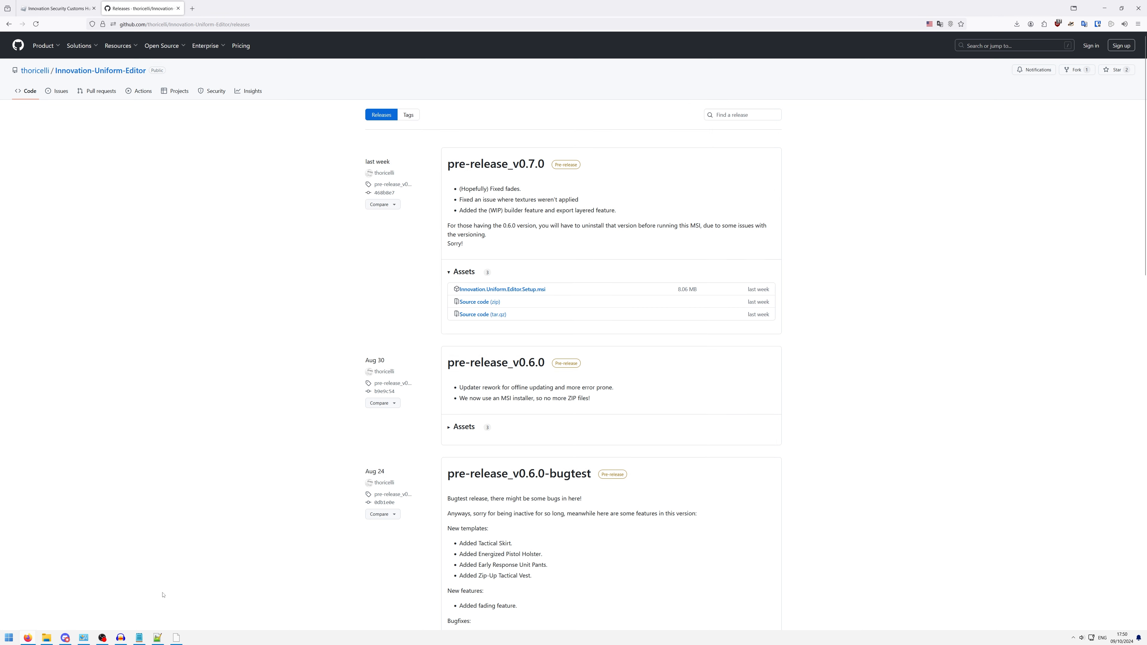